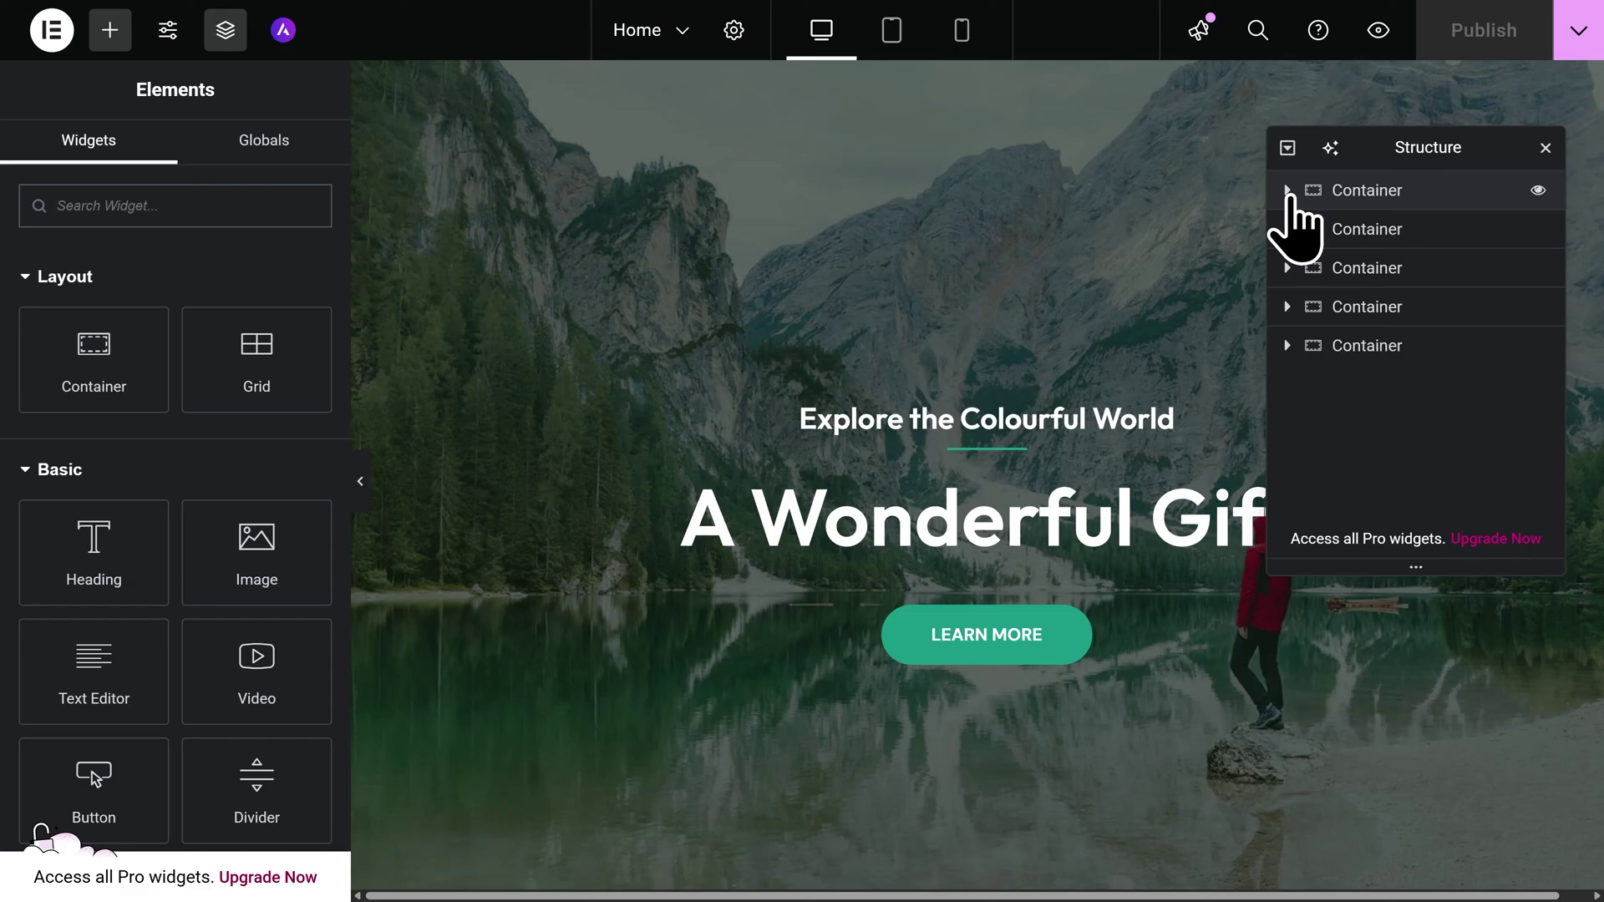
Expand the hero section's nested containers in the page structure, and toggle the visibility of the first heading and inner container off and on.
click(1287, 194)
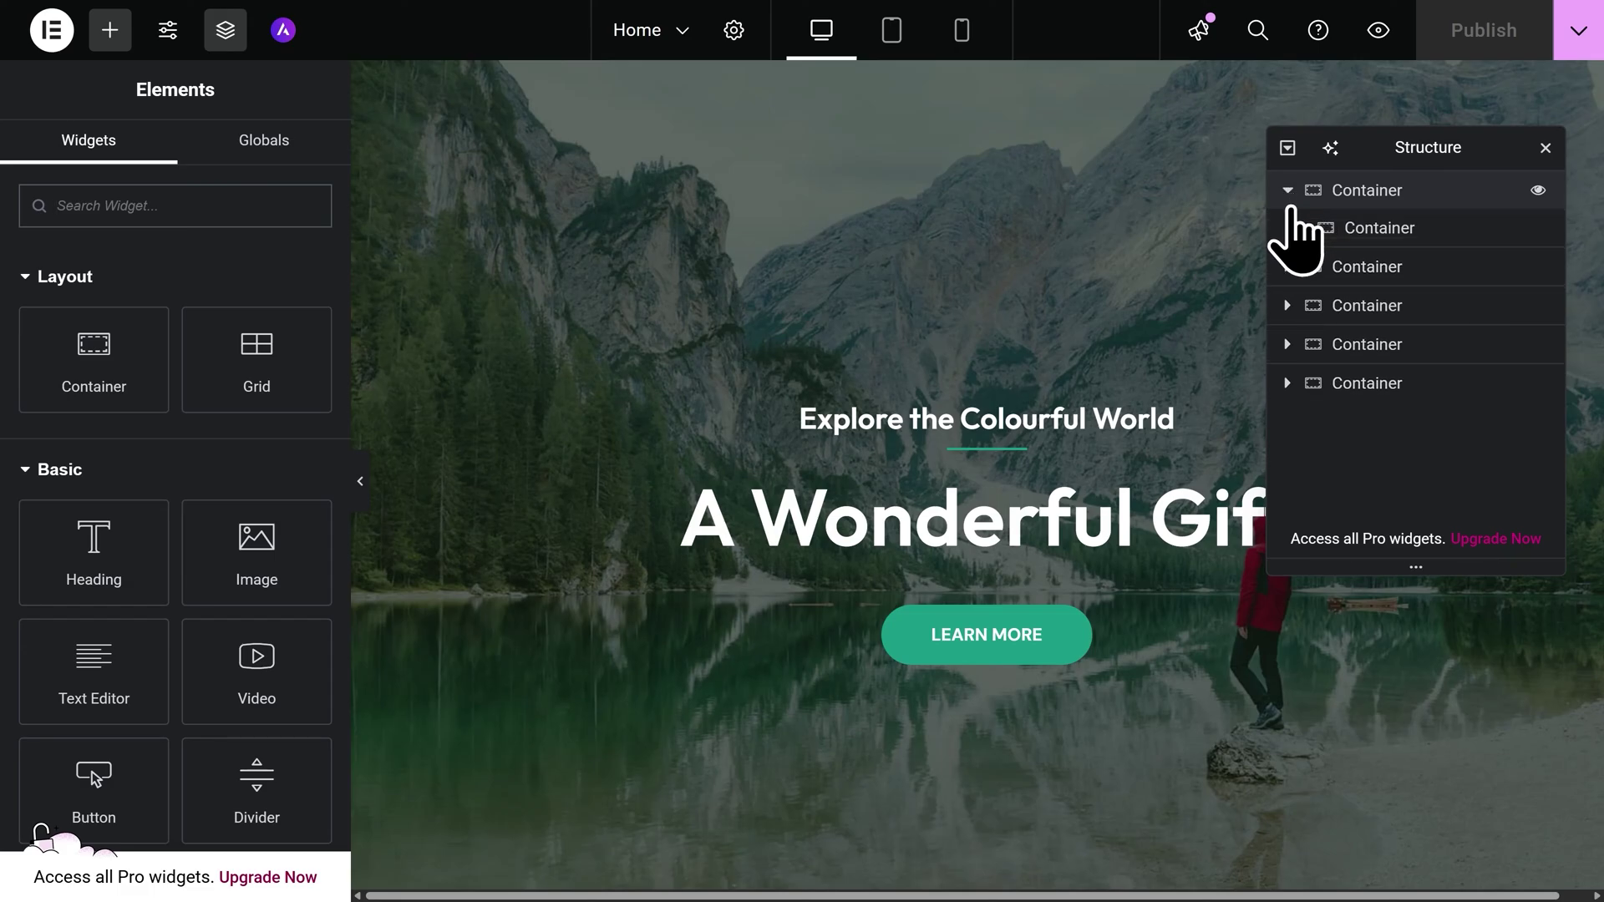
click(1299, 229)
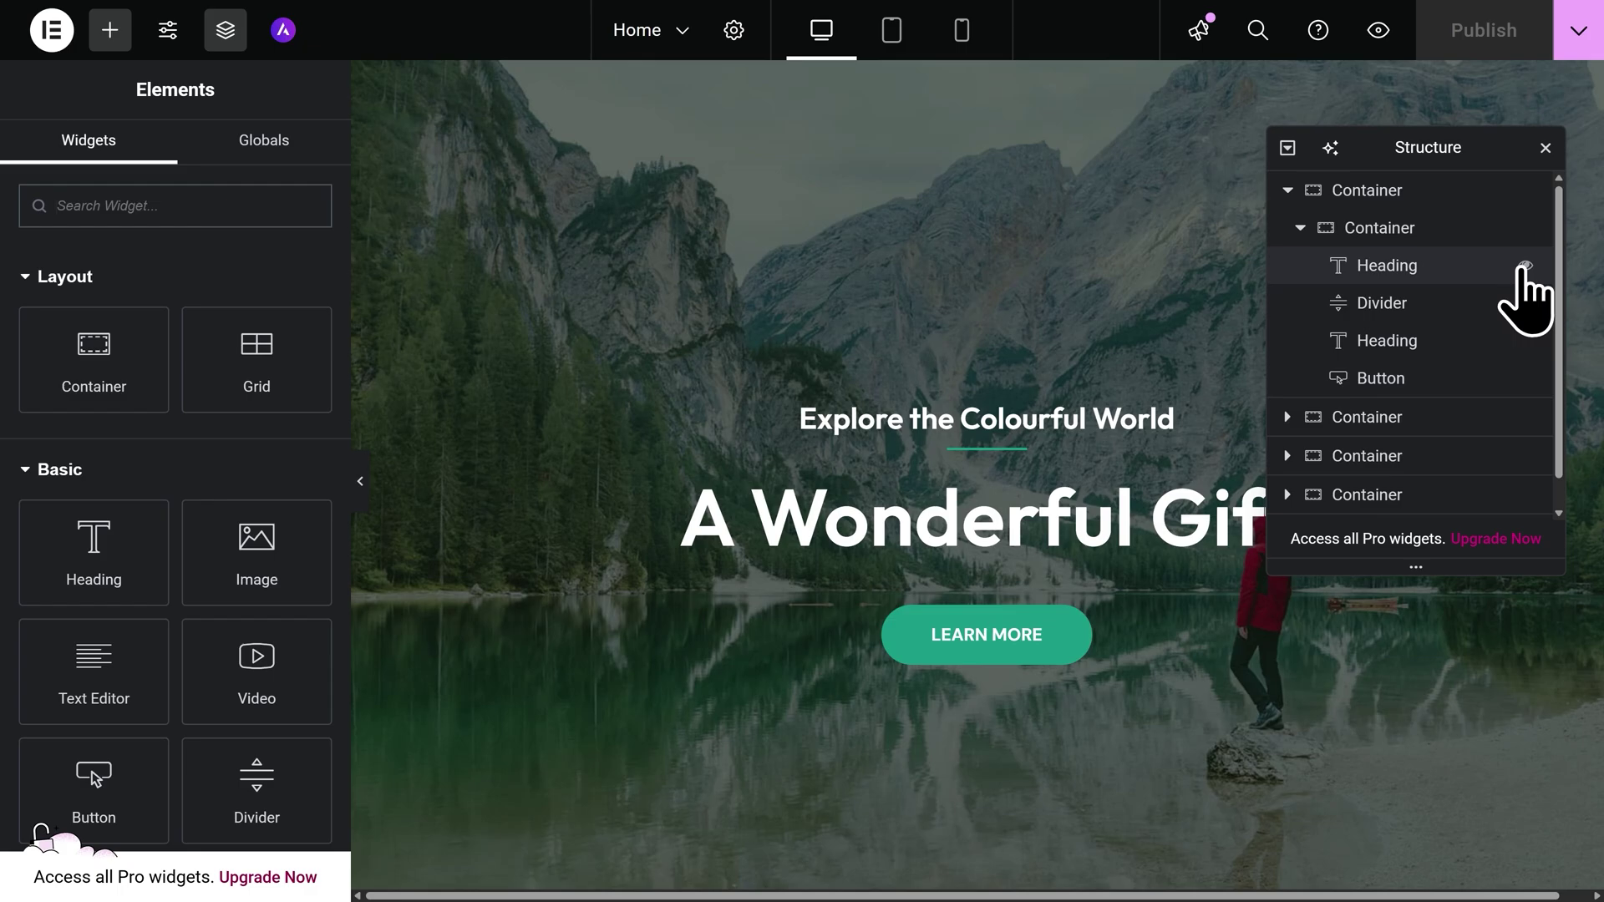
click(1524, 267)
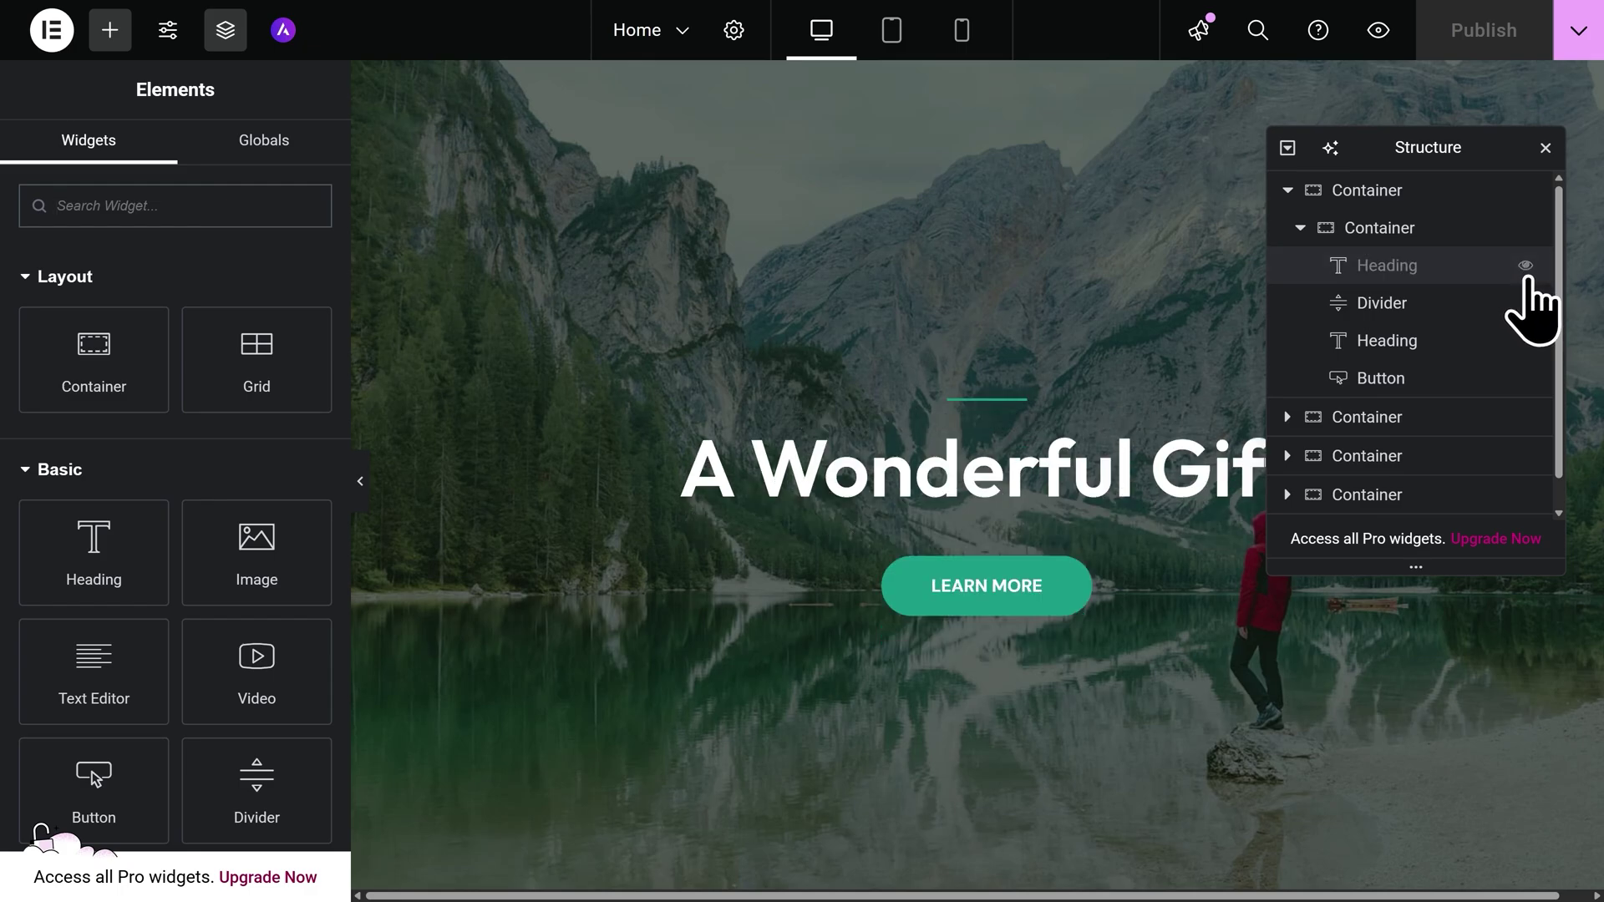
click(1526, 279)
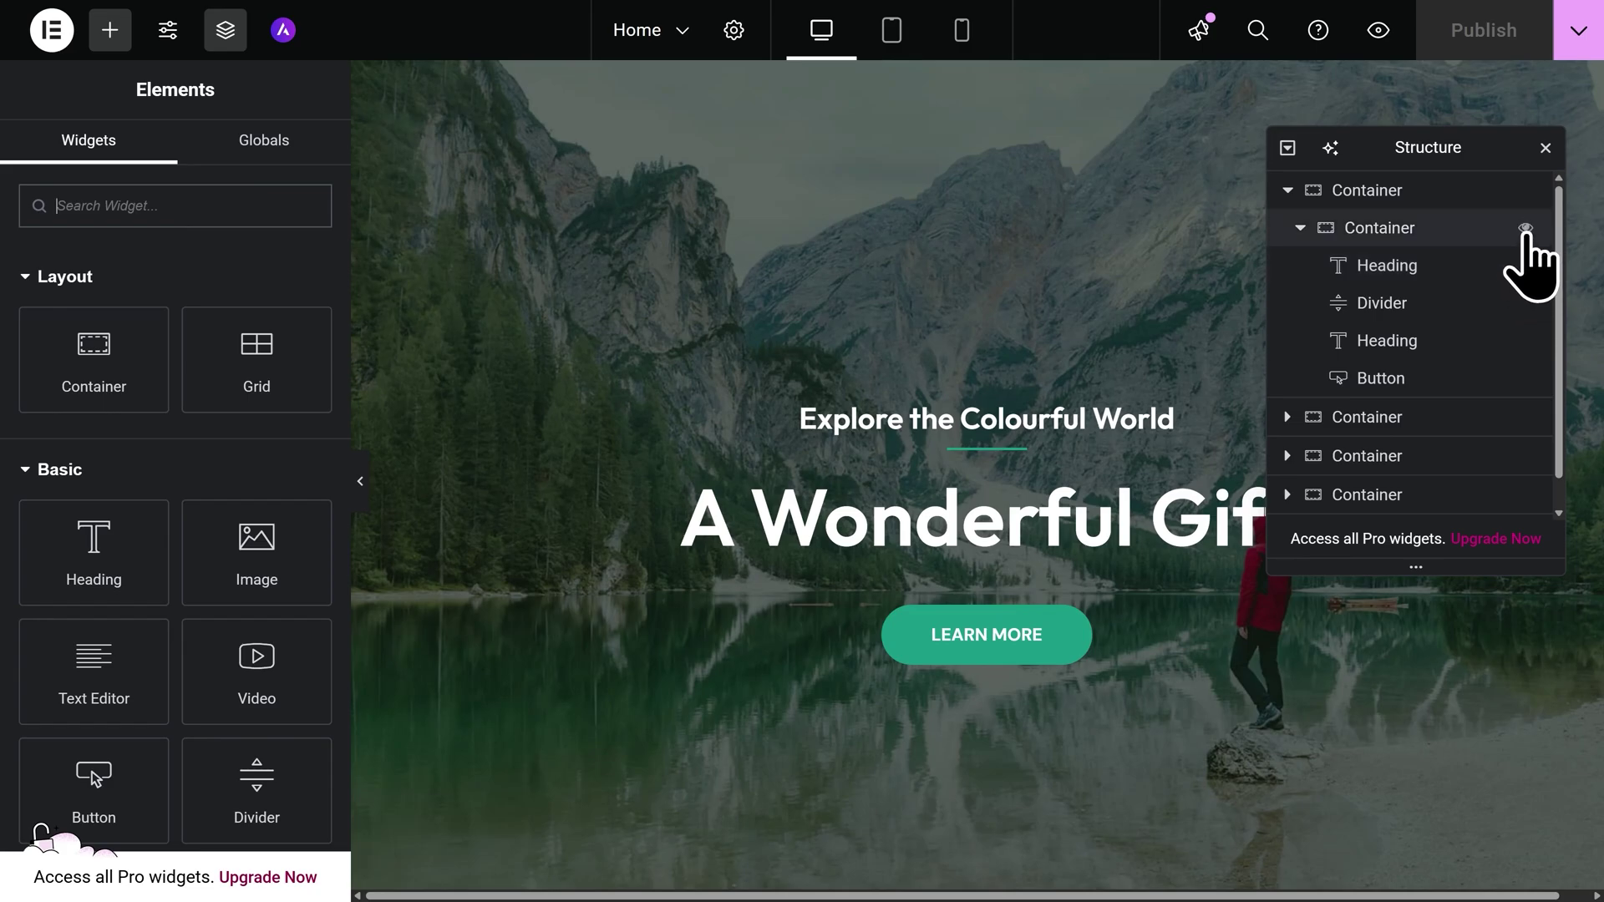
click(1525, 236)
click(1525, 235)
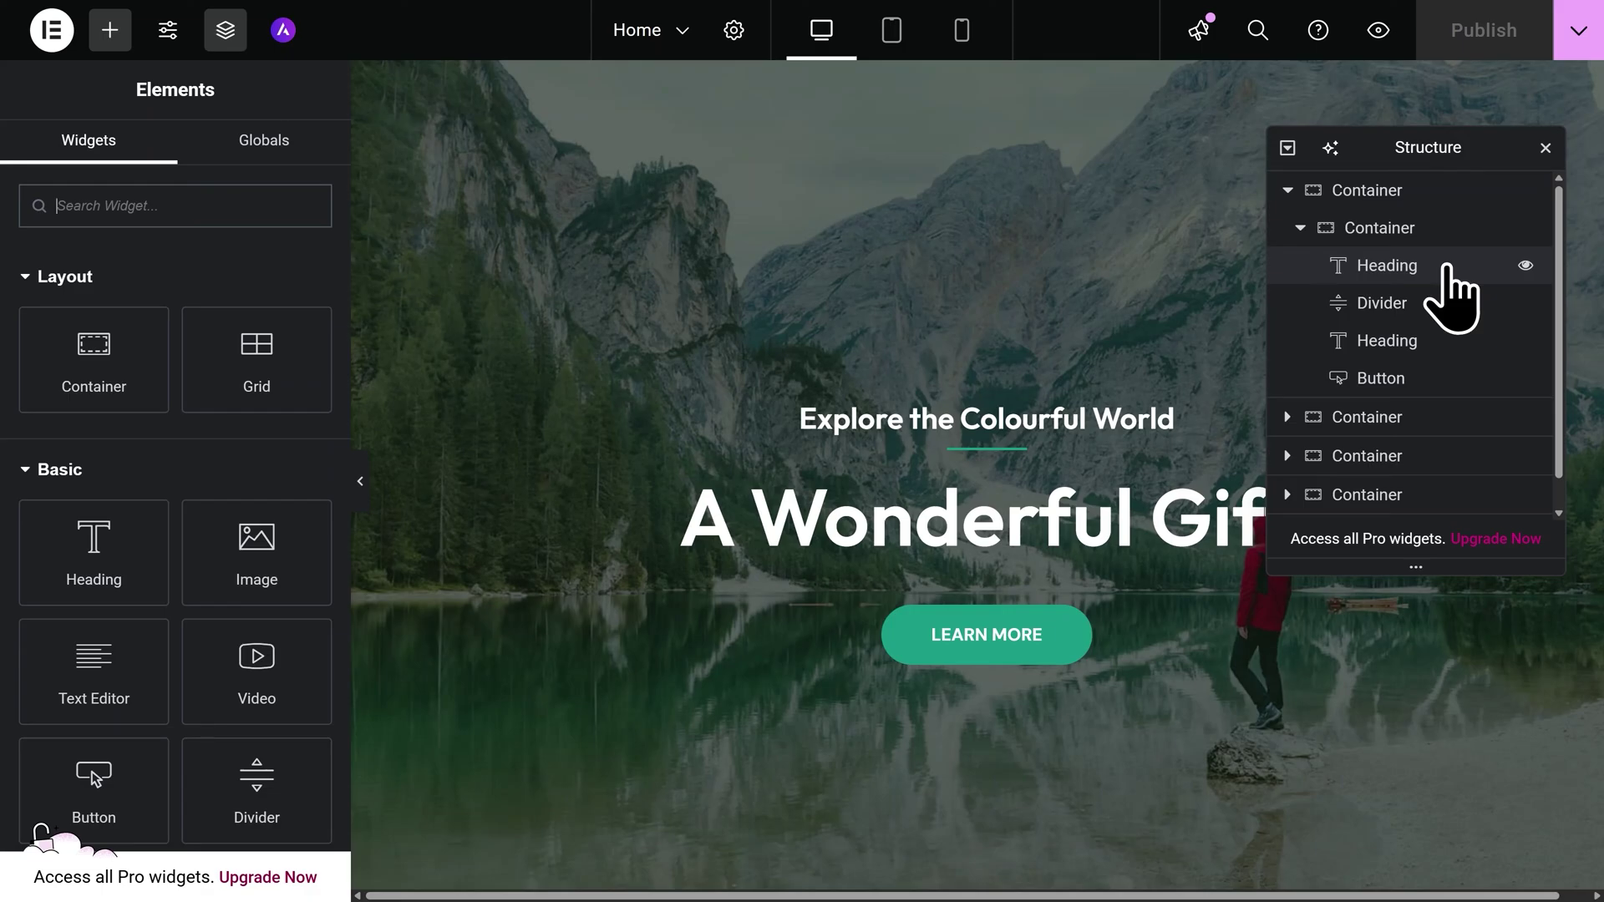
Move the small hero heading below the large heading in the page structure, close the structure view, and undo the move.
drag(1445, 267, 1445, 347)
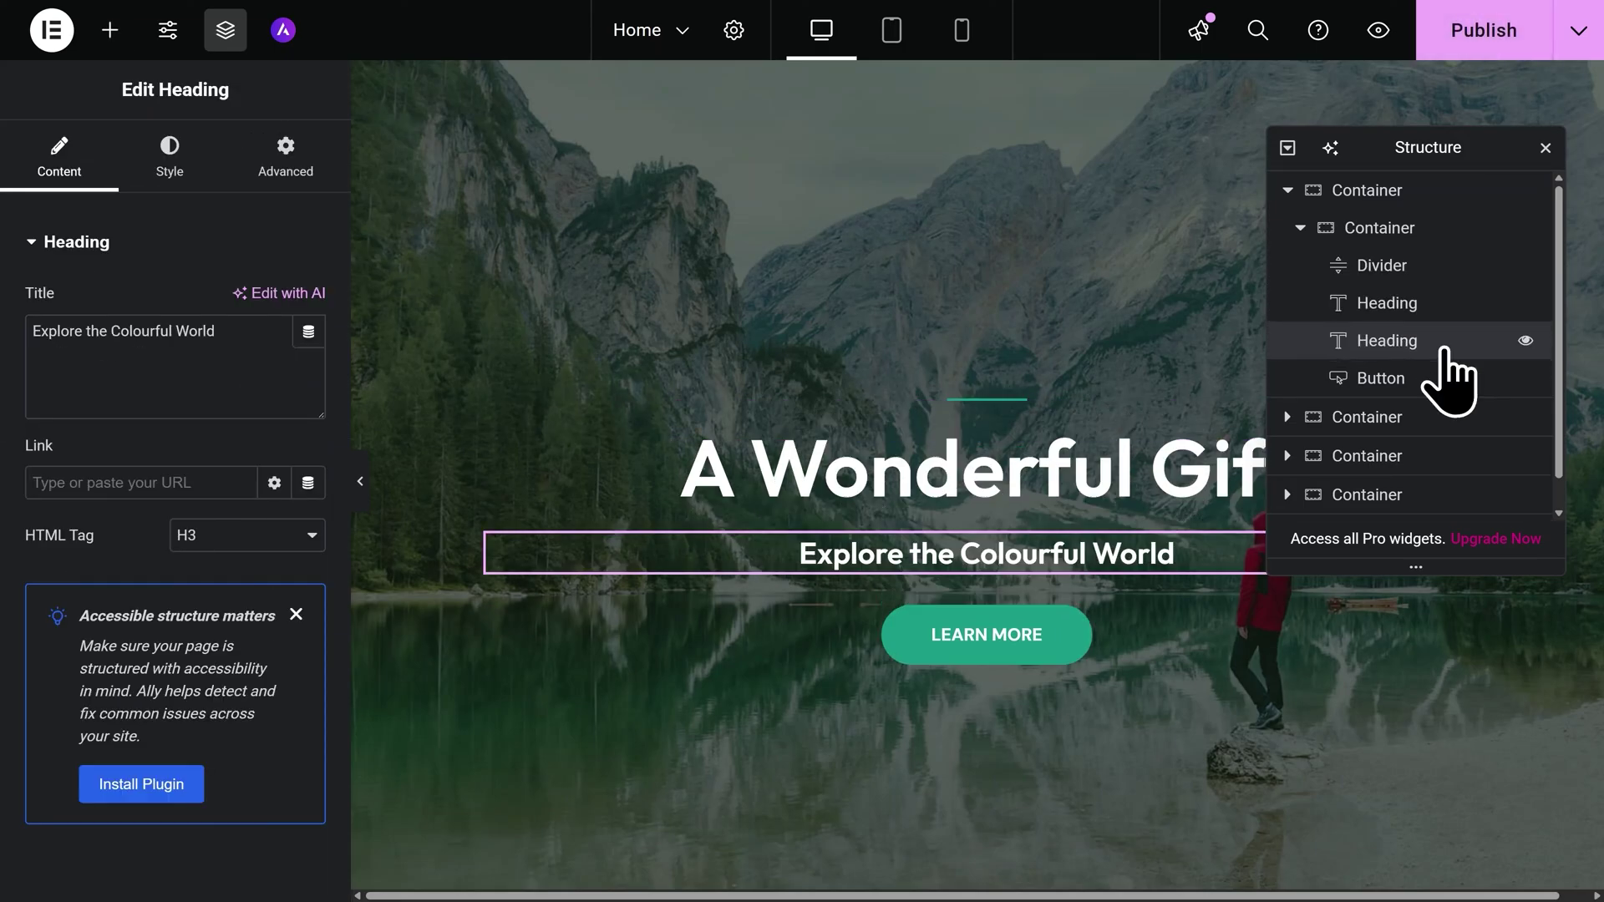
click(1545, 148)
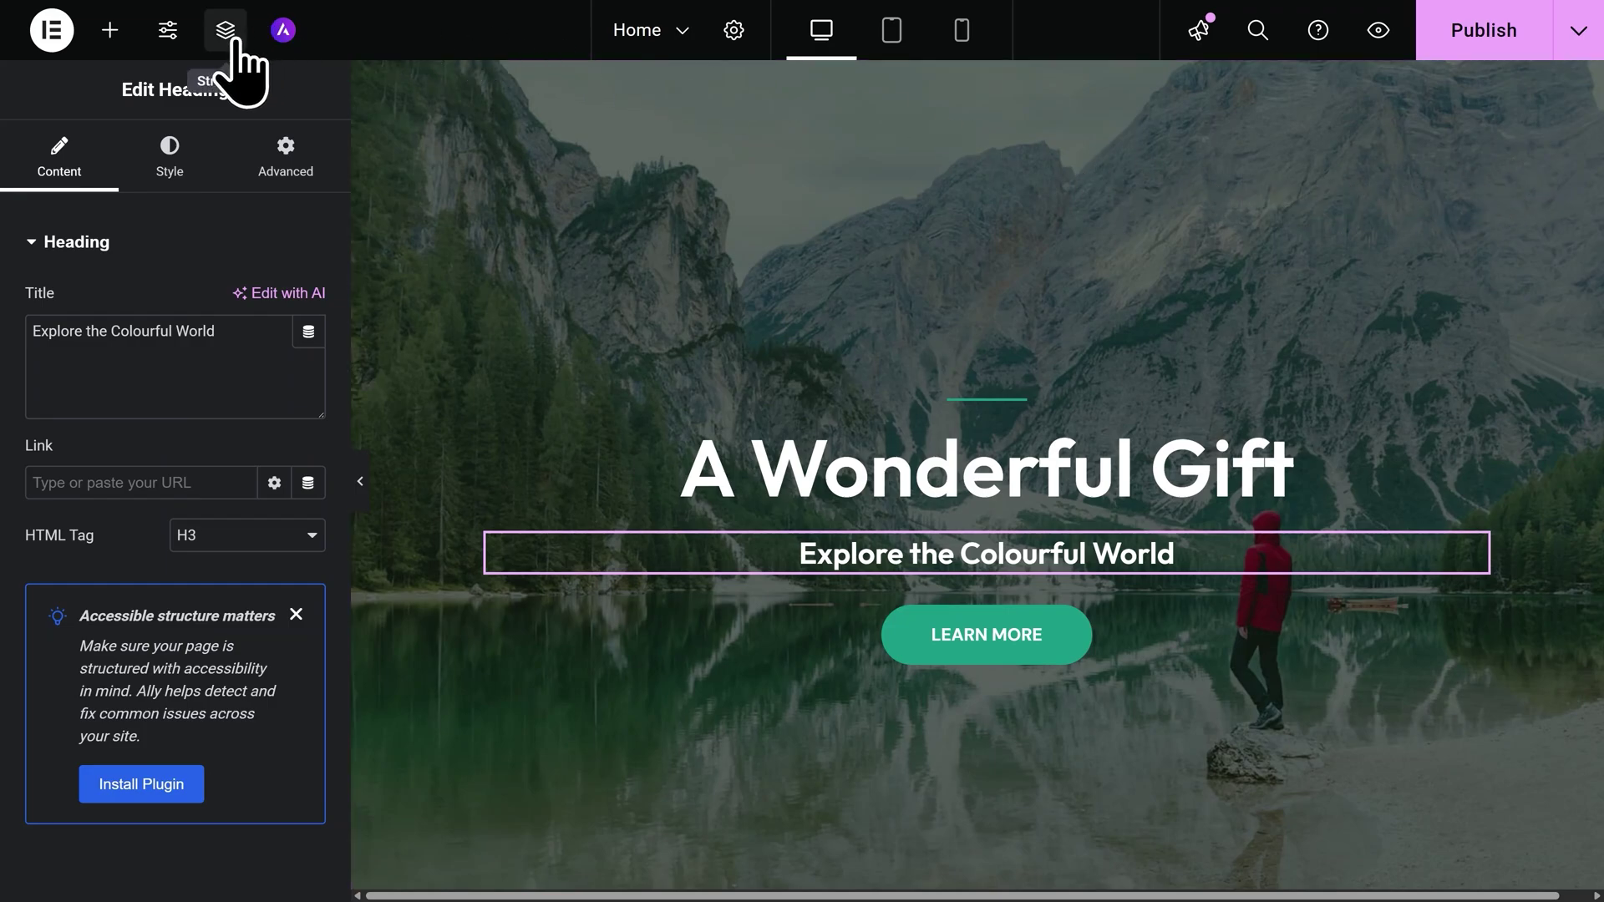
key(ctrl+z)
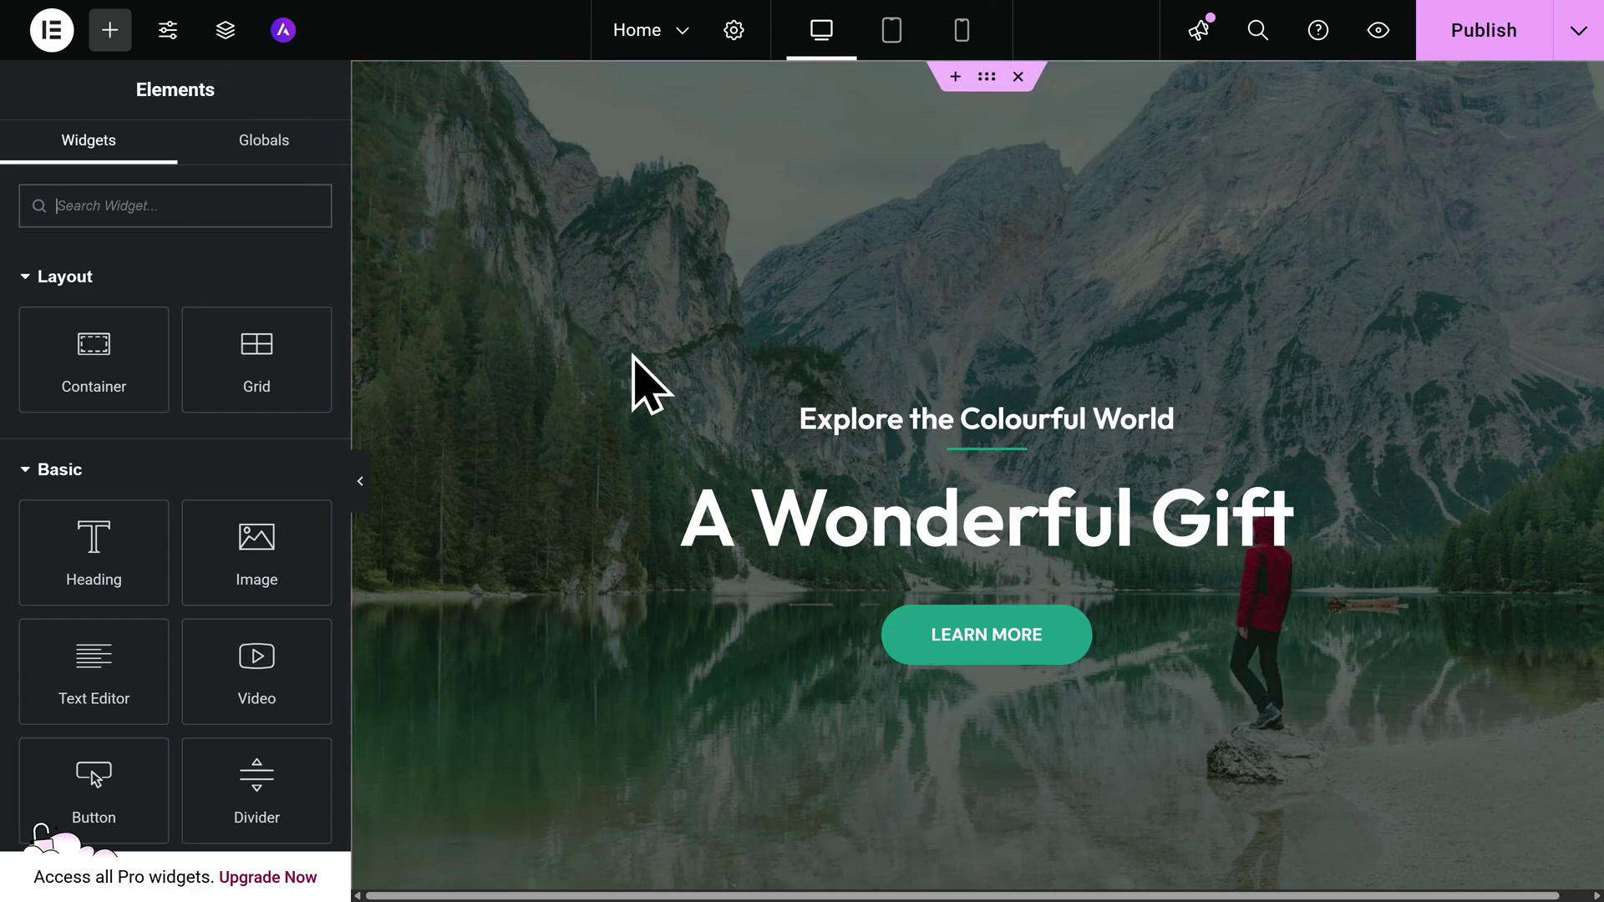
Replace the small hero heading's text with "Welcome to my website!" and show the heading's style settings.
click(804, 434)
triple_click(777, 424)
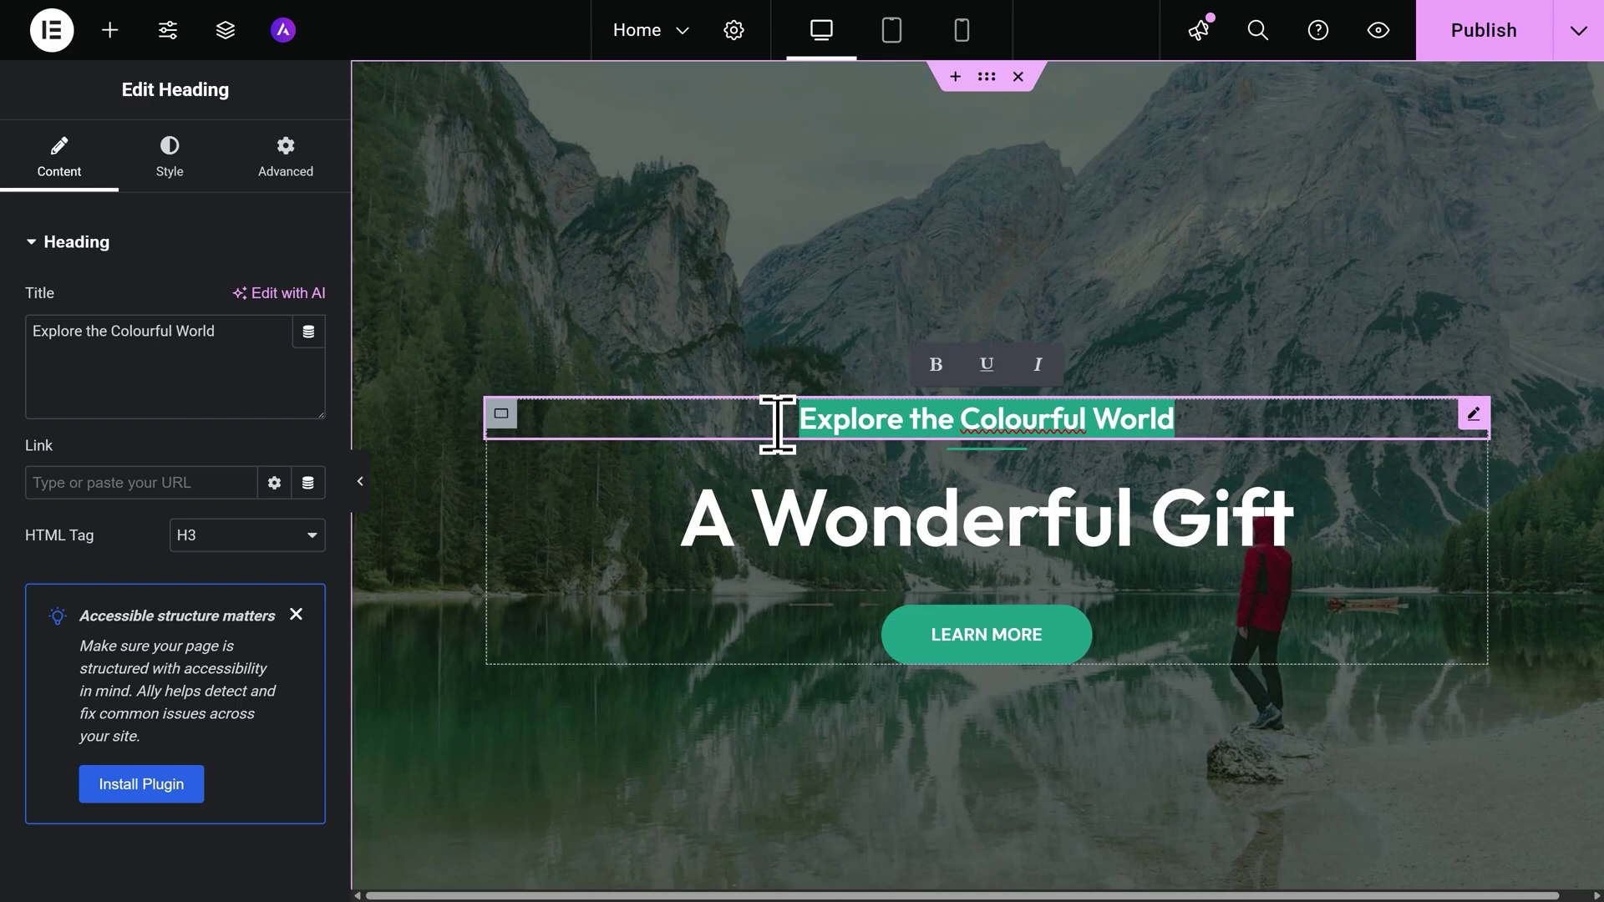
text(Welcome to my)
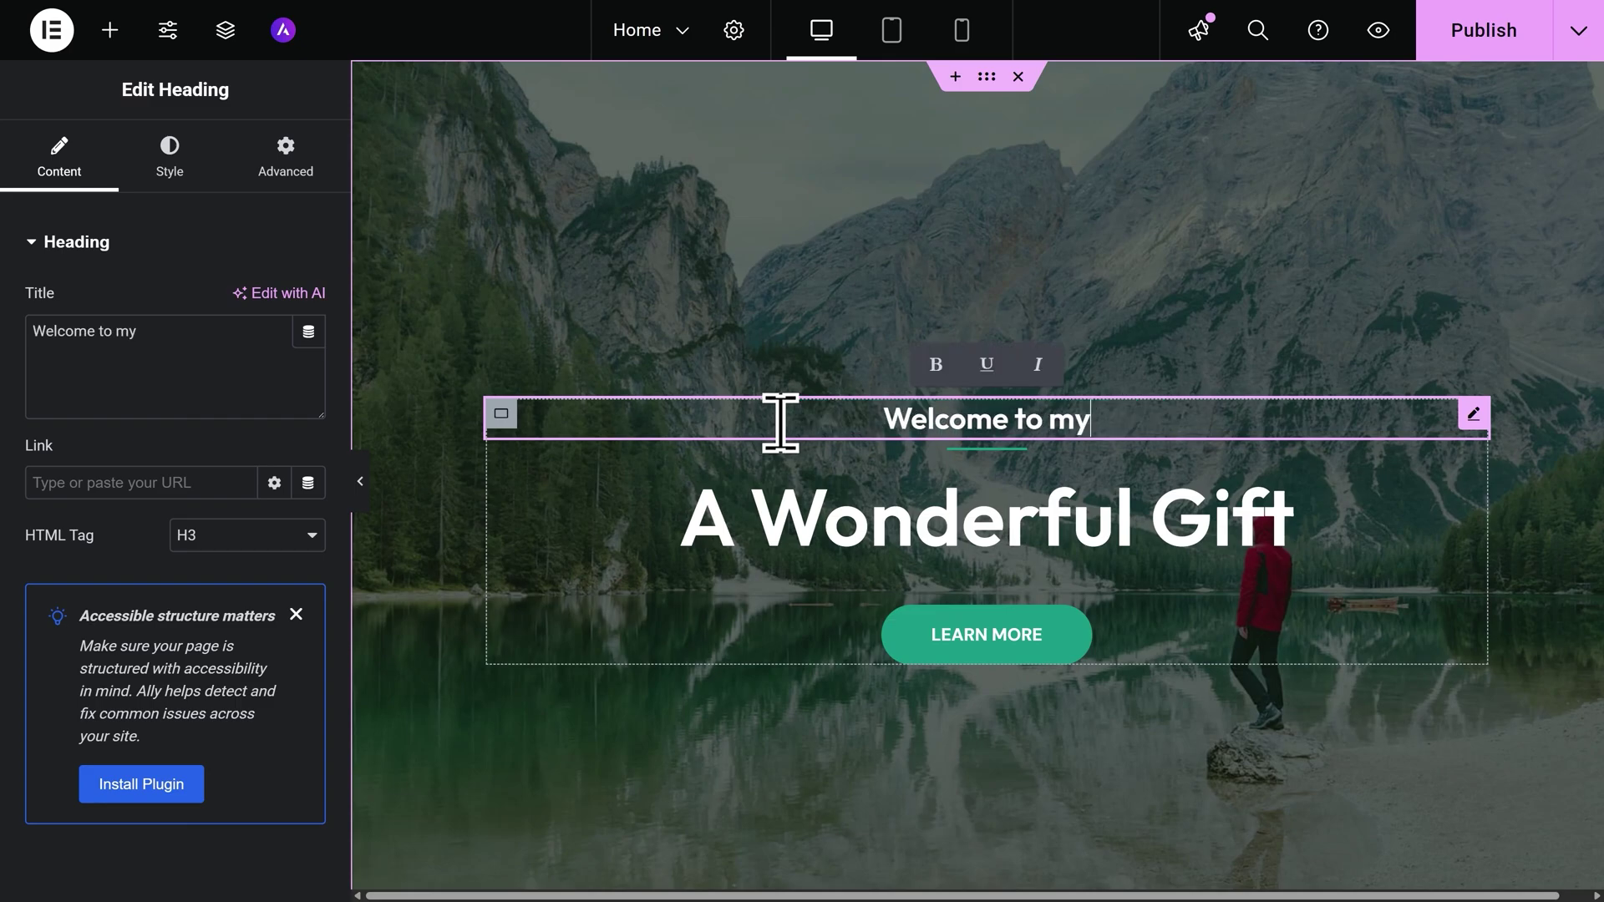
text( website!)
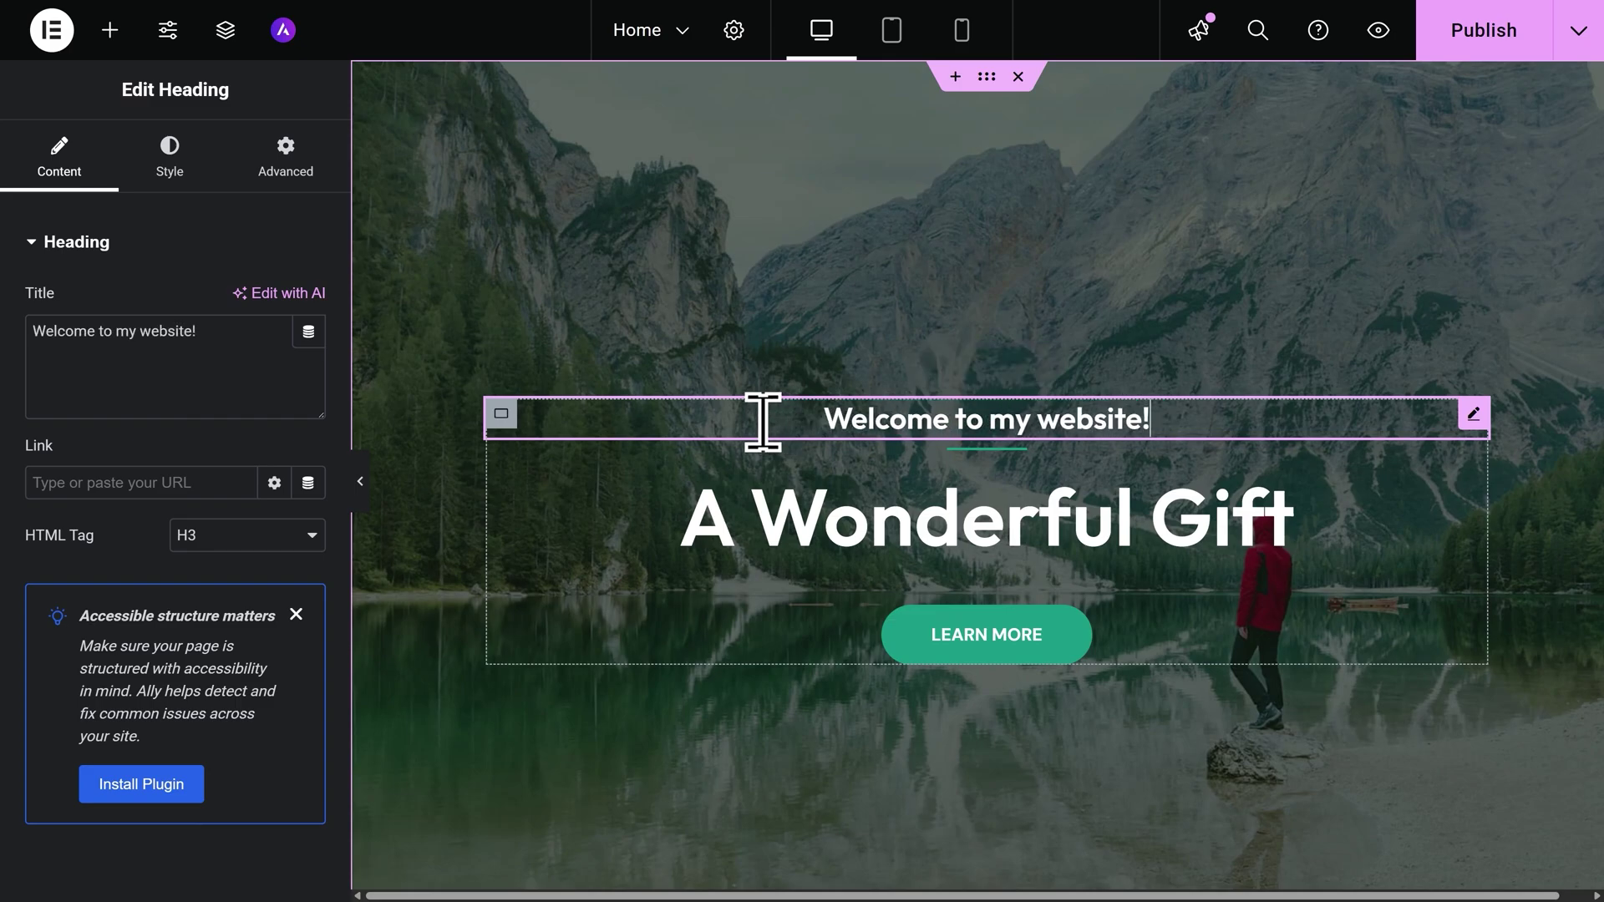
drag(243, 338, 22, 336)
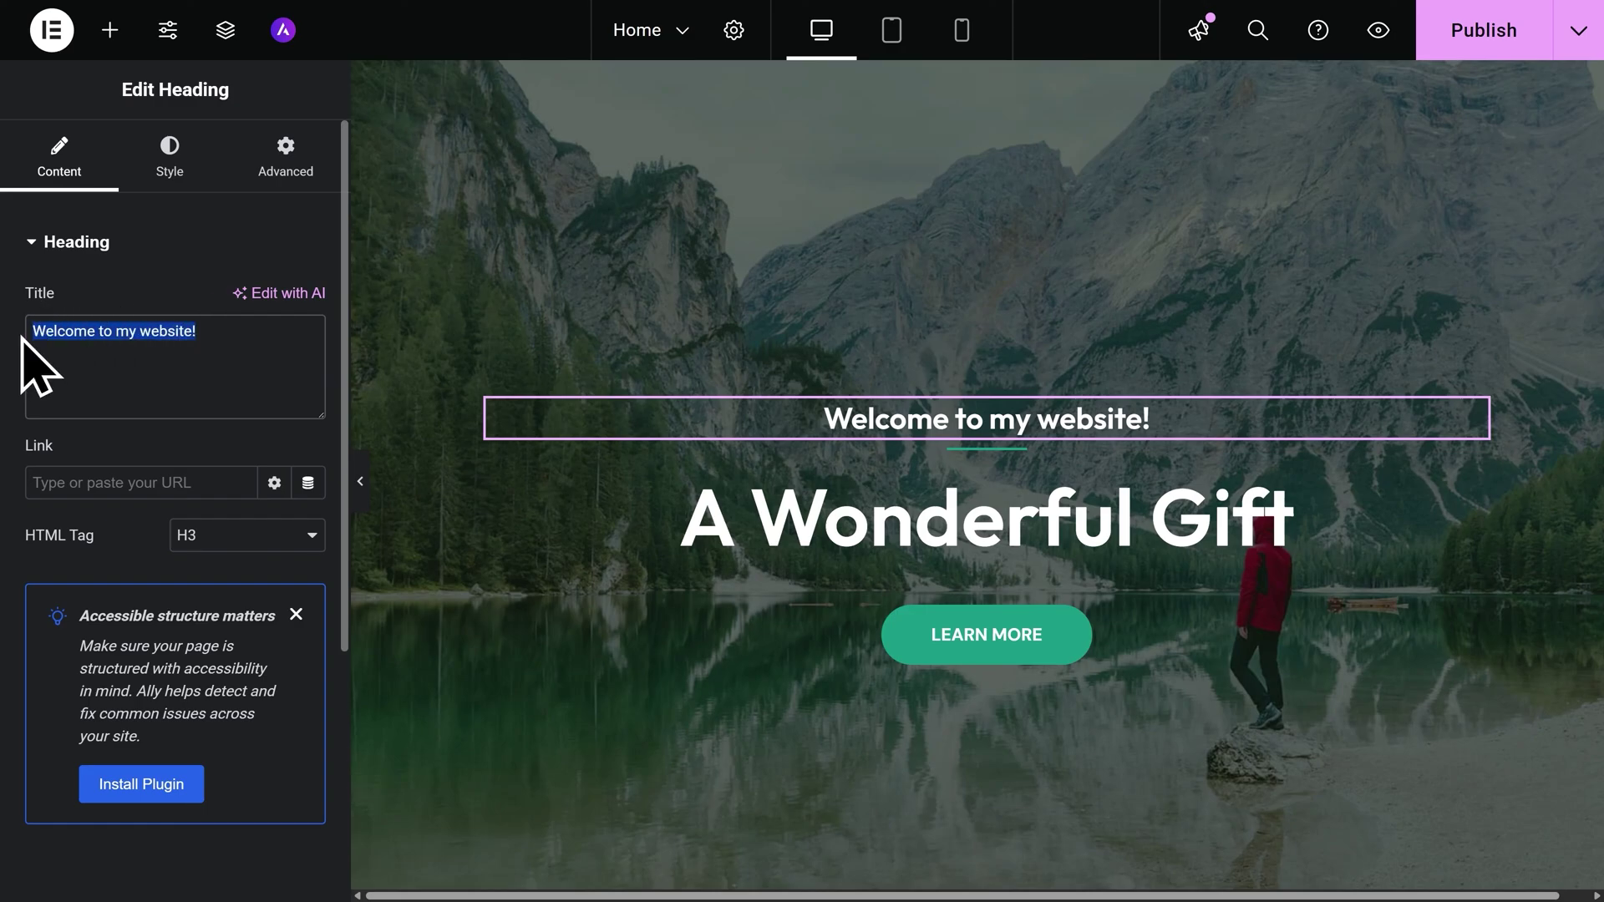
click(164, 179)
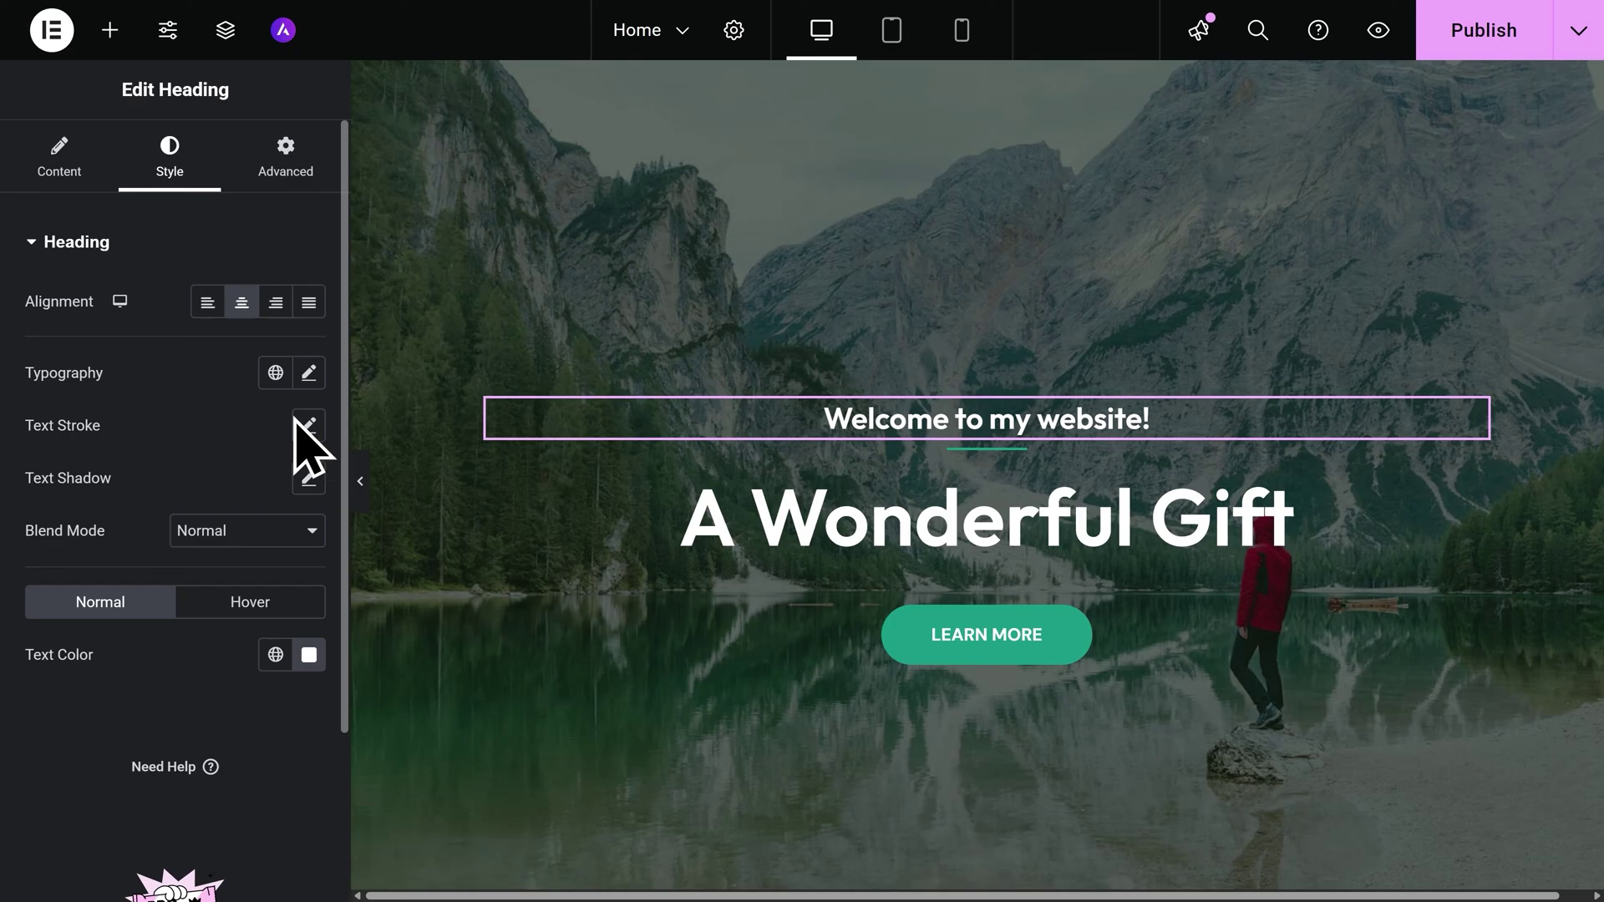
Set the hero button's text to "Click here!" and link it to the Contact page.
click(949, 651)
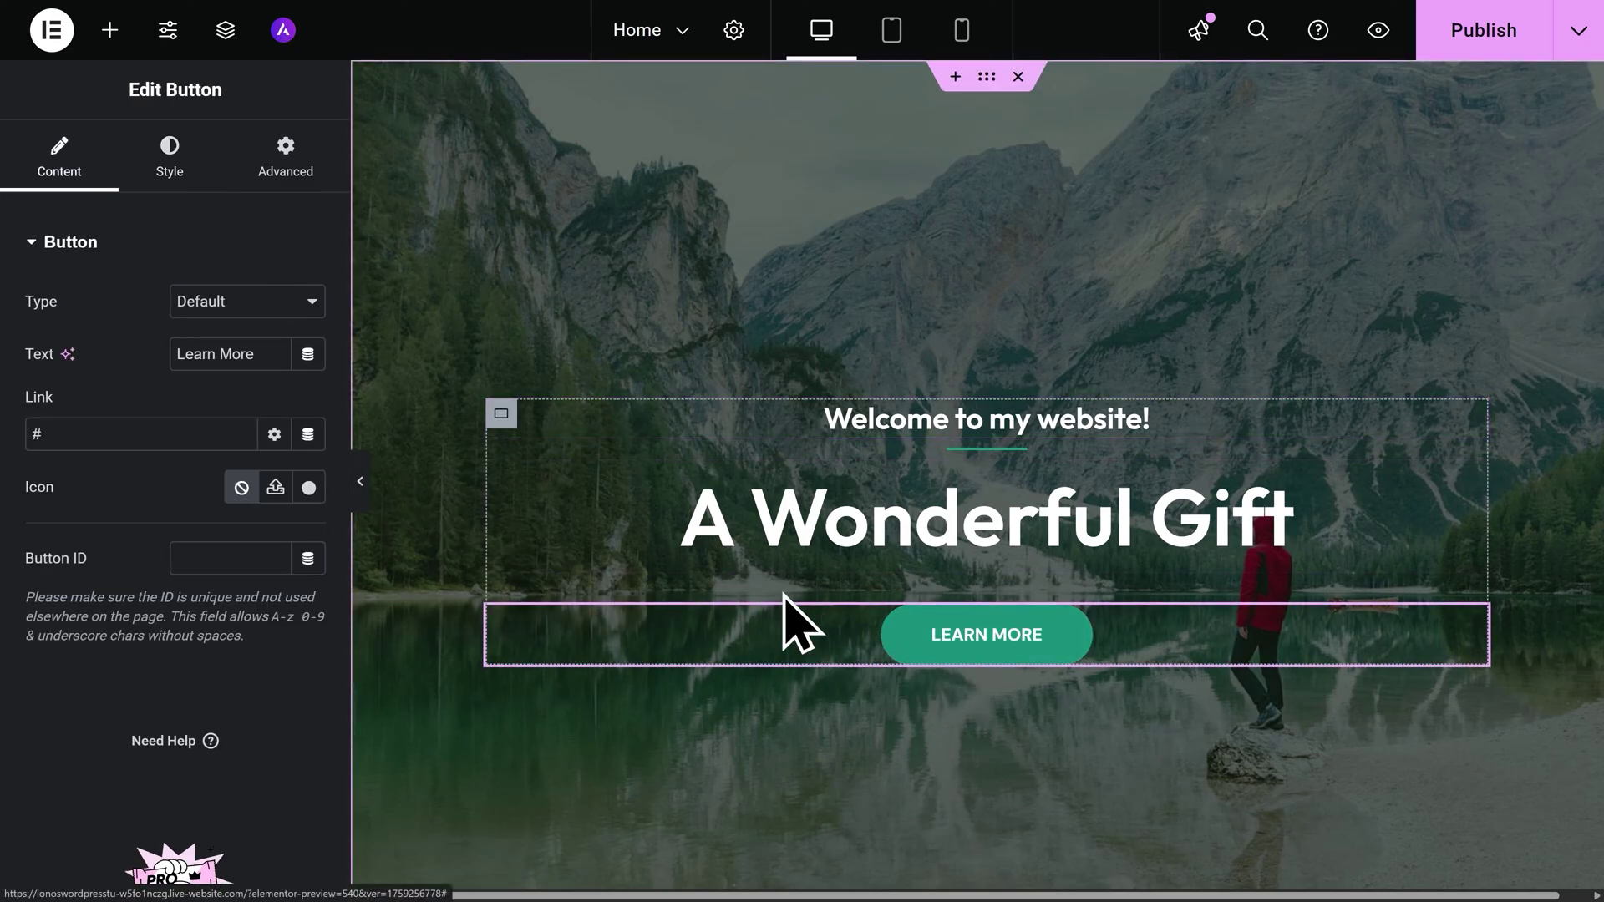
drag(266, 355, 172, 353)
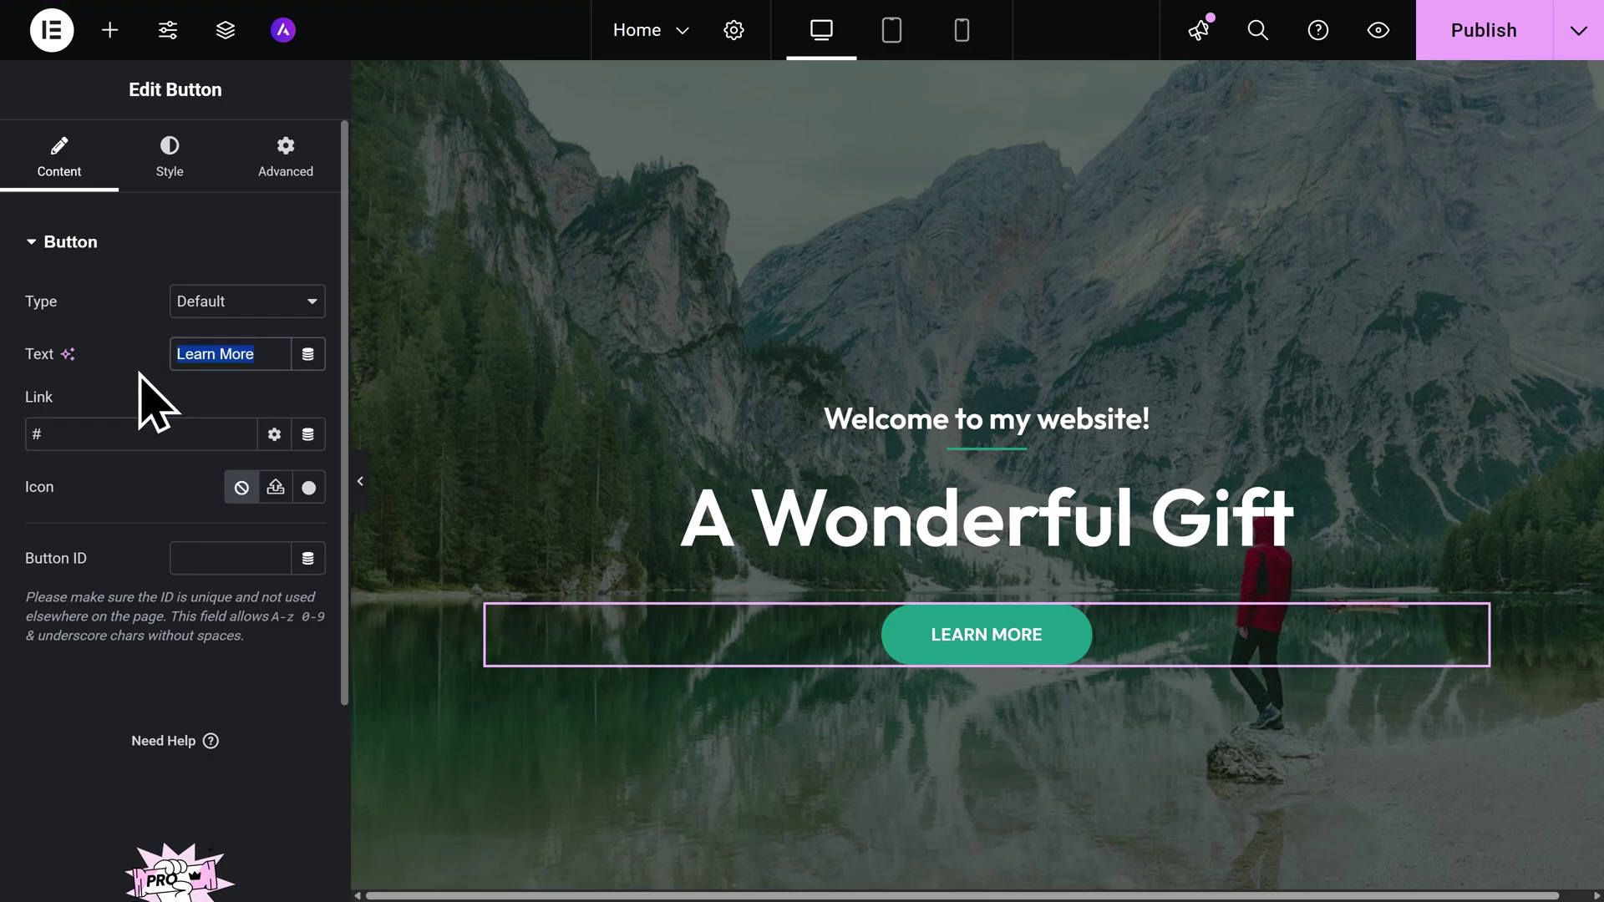
text(Click here!)
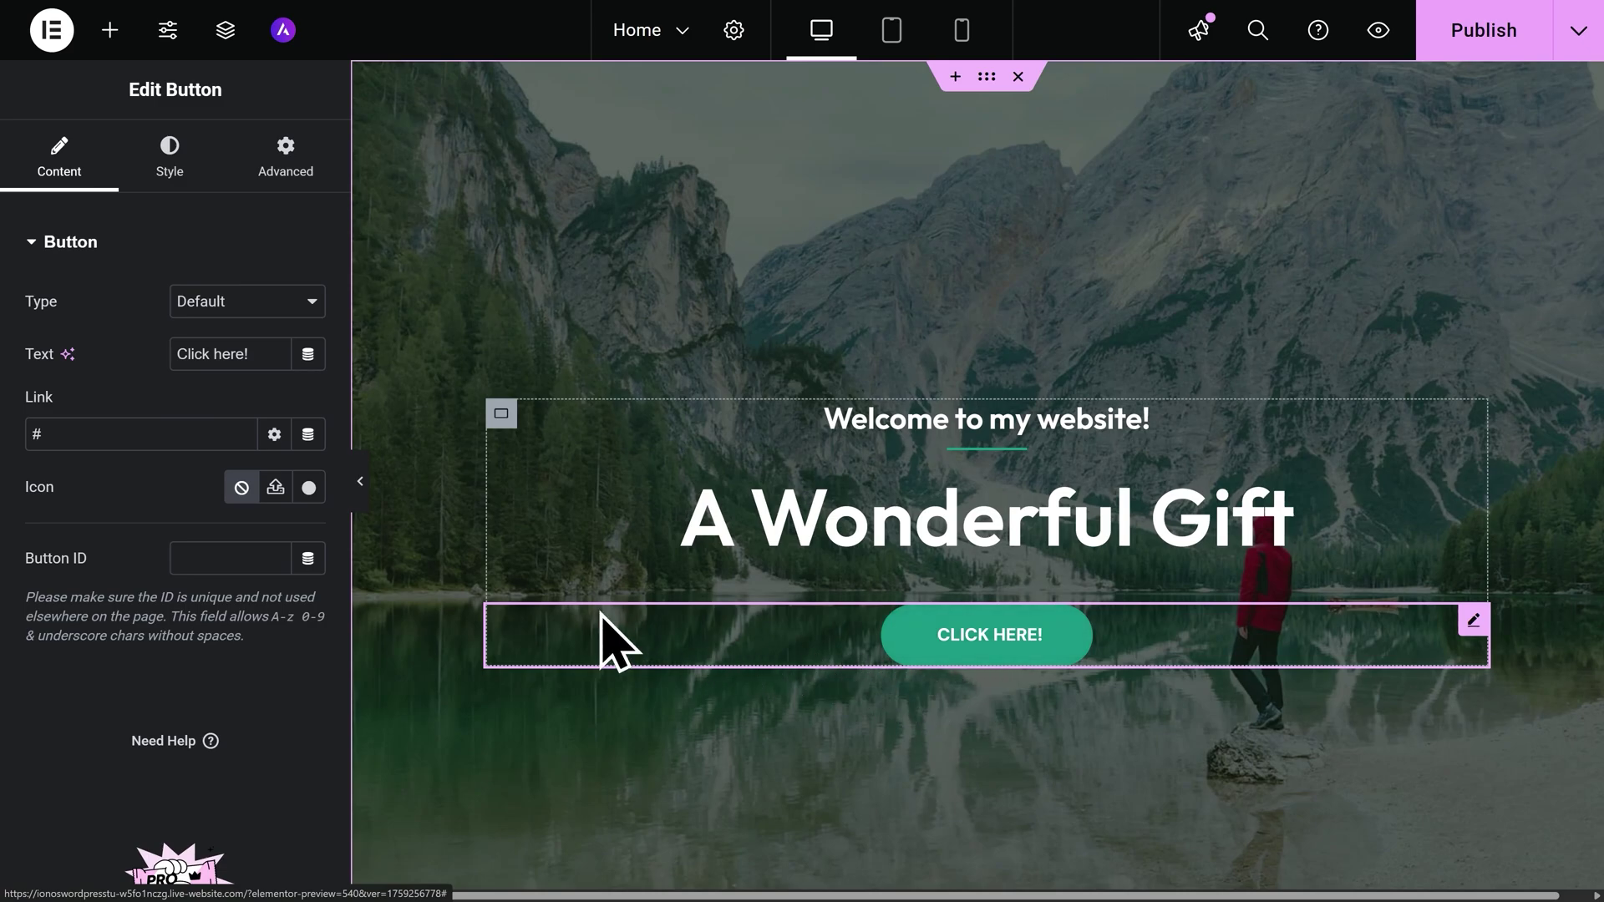
double_click(142, 443)
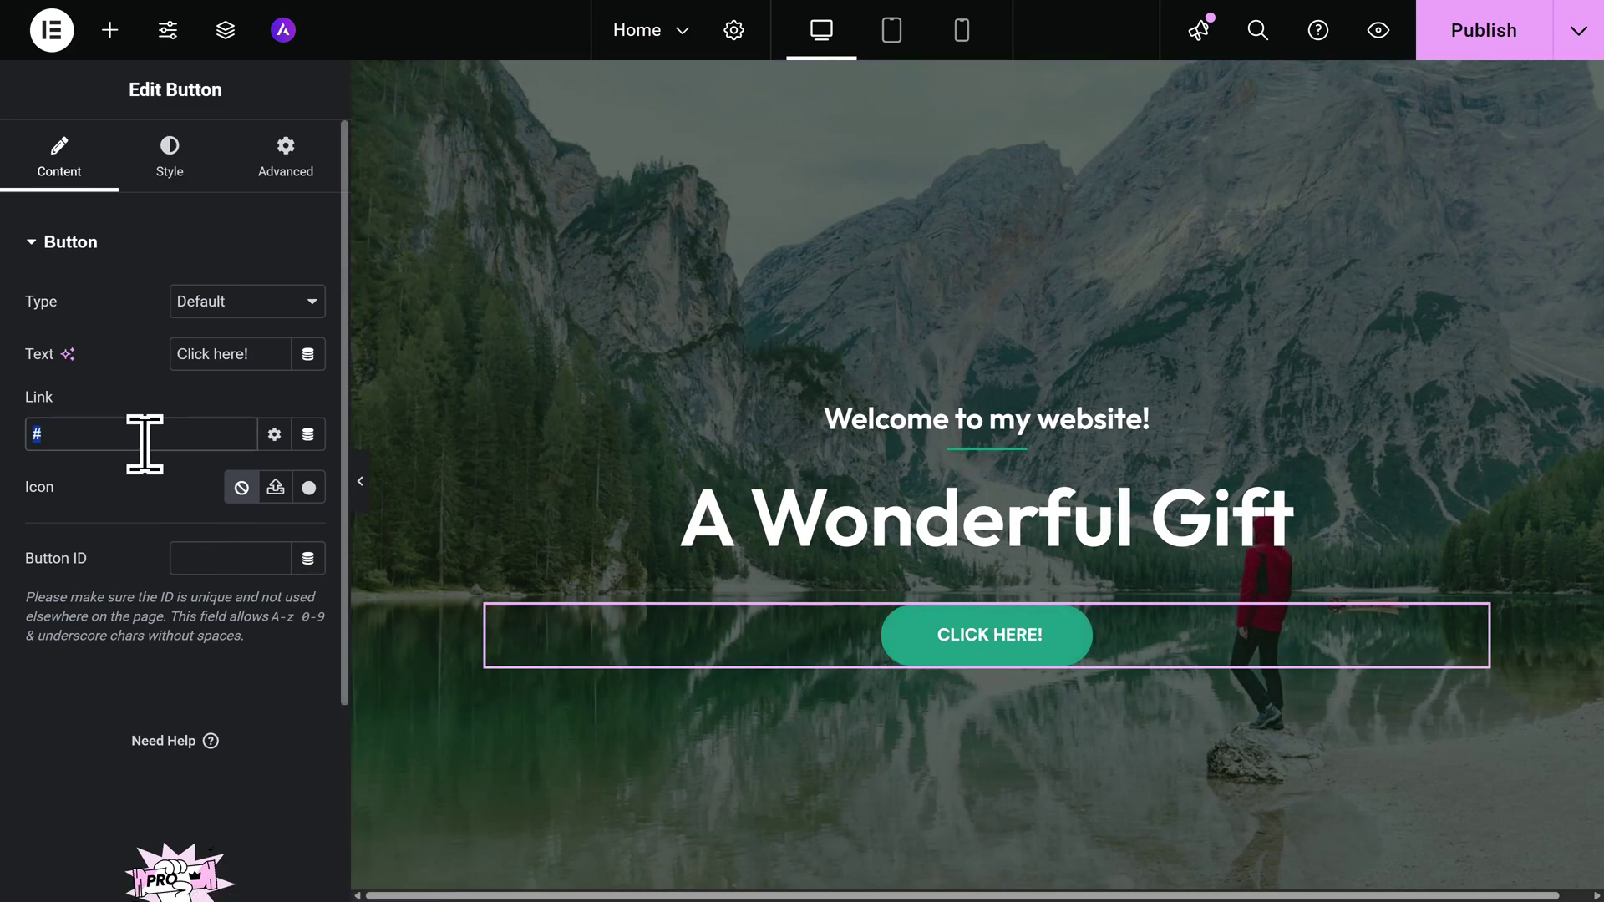
text(contact)
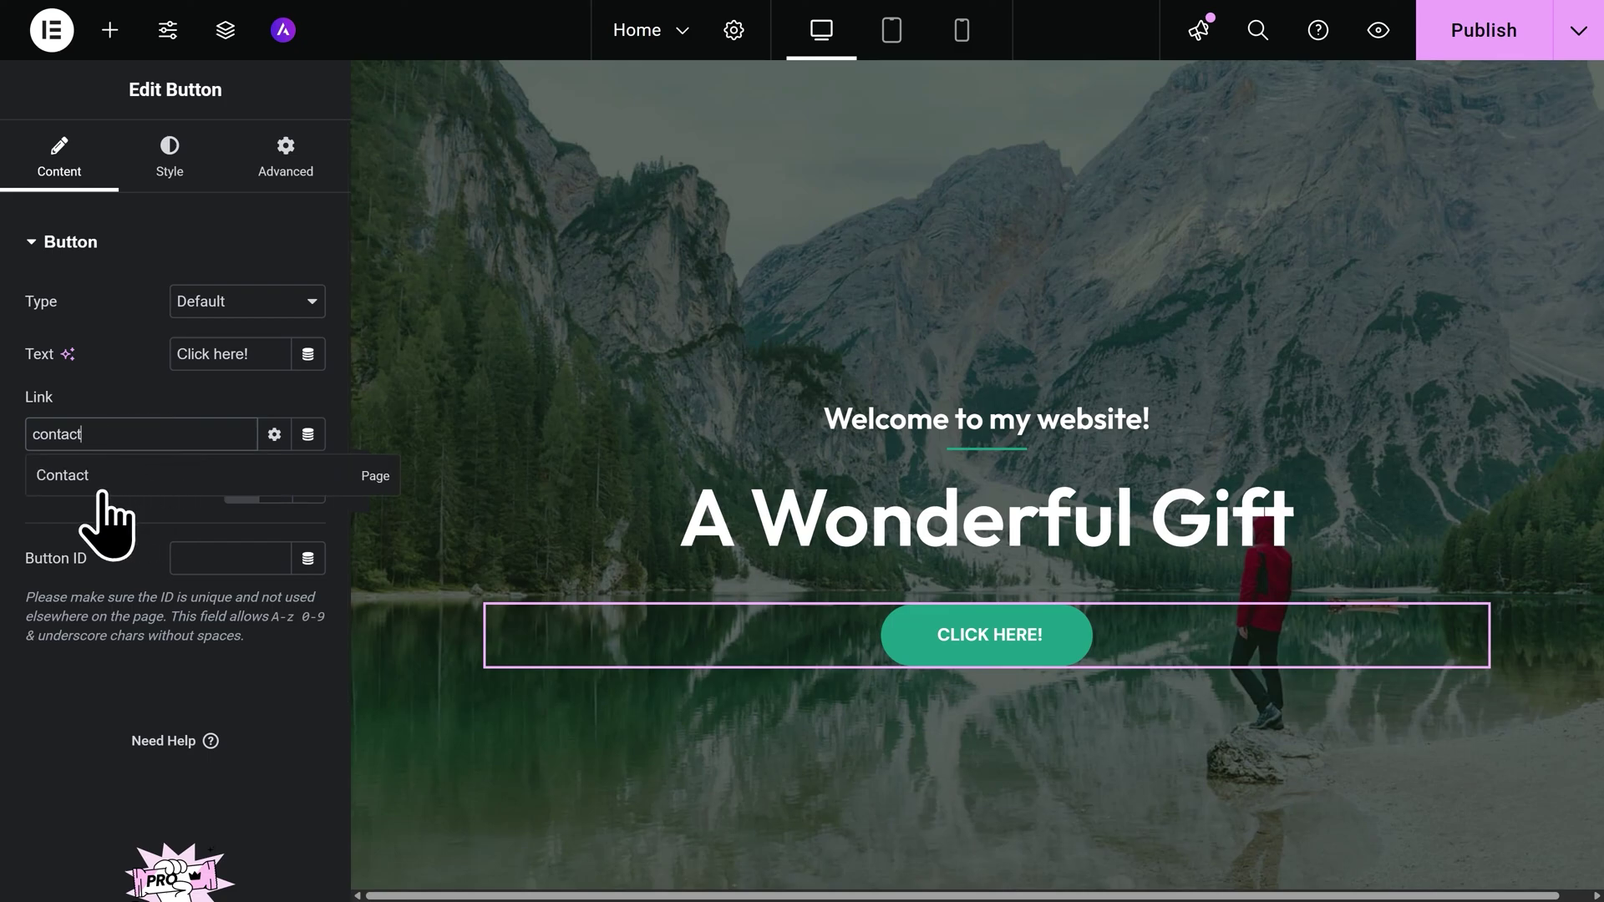
click(100, 494)
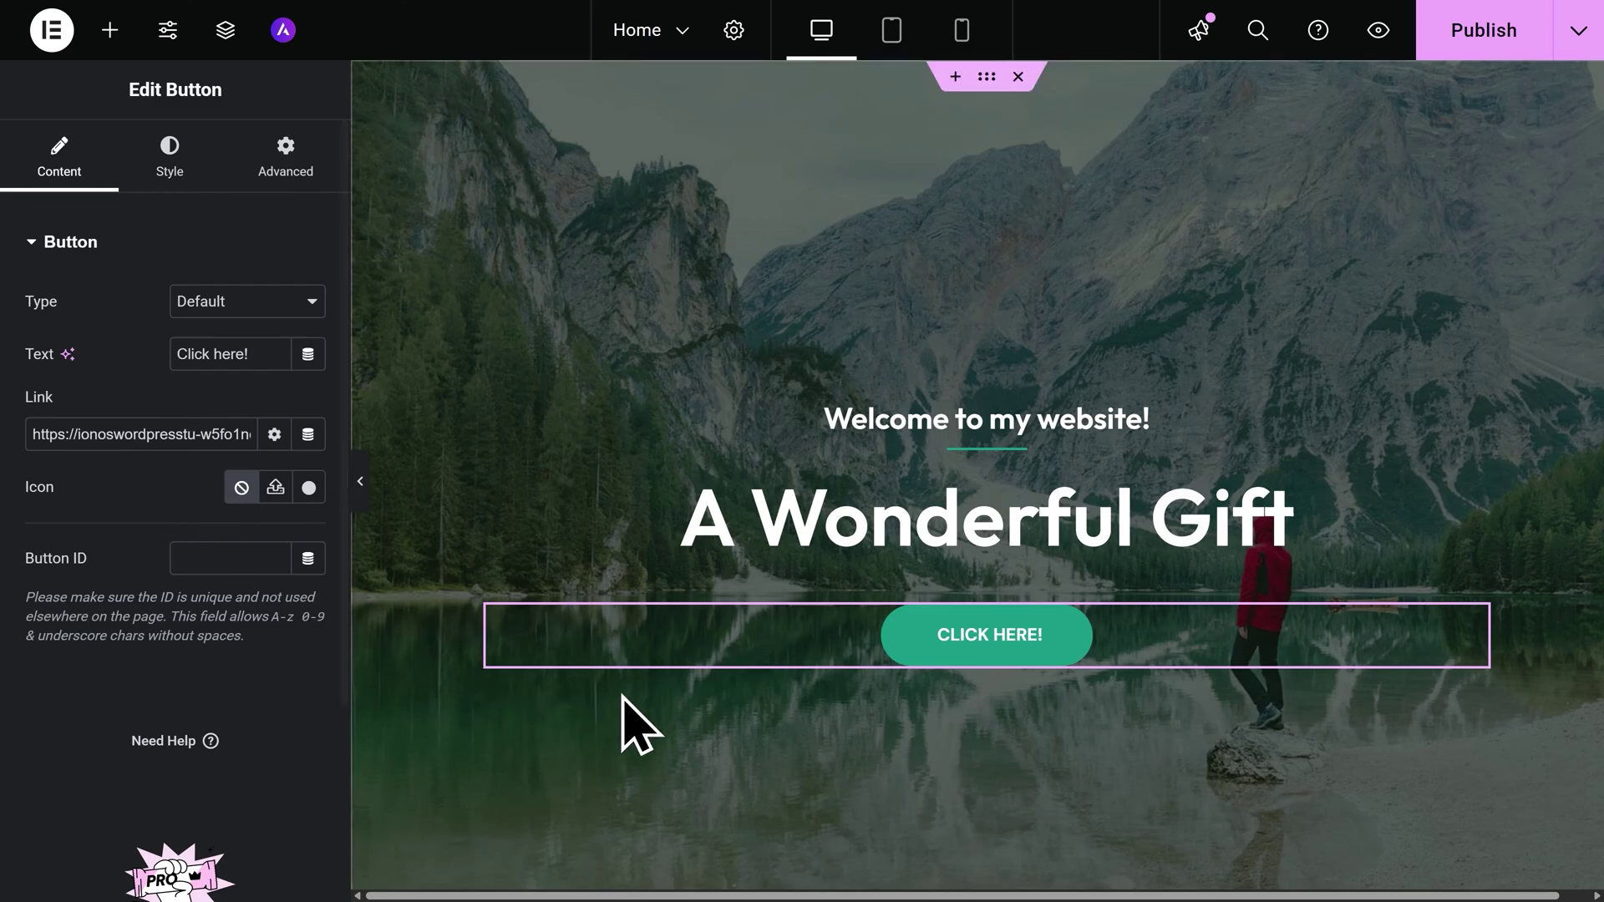
Replace the Everest Camp Trek image under Upcoming Events with the hot-air balloon photo found by searching stock images for "Nature".
scroll(668, 723, down, 5)
scroll(696, 687, down, 8)
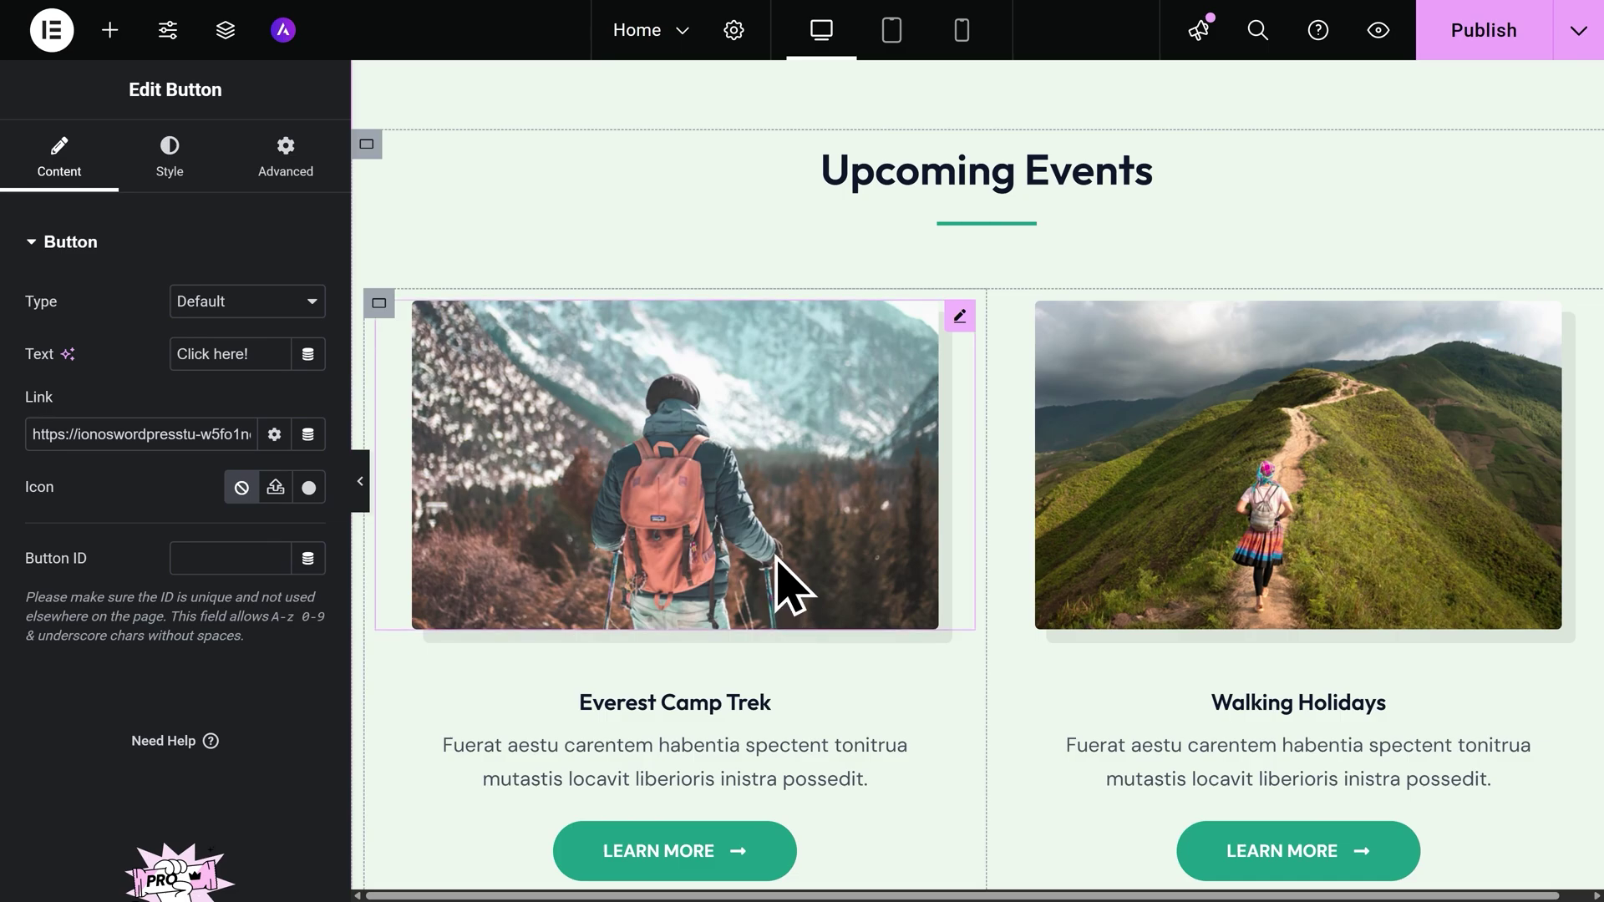
click(785, 584)
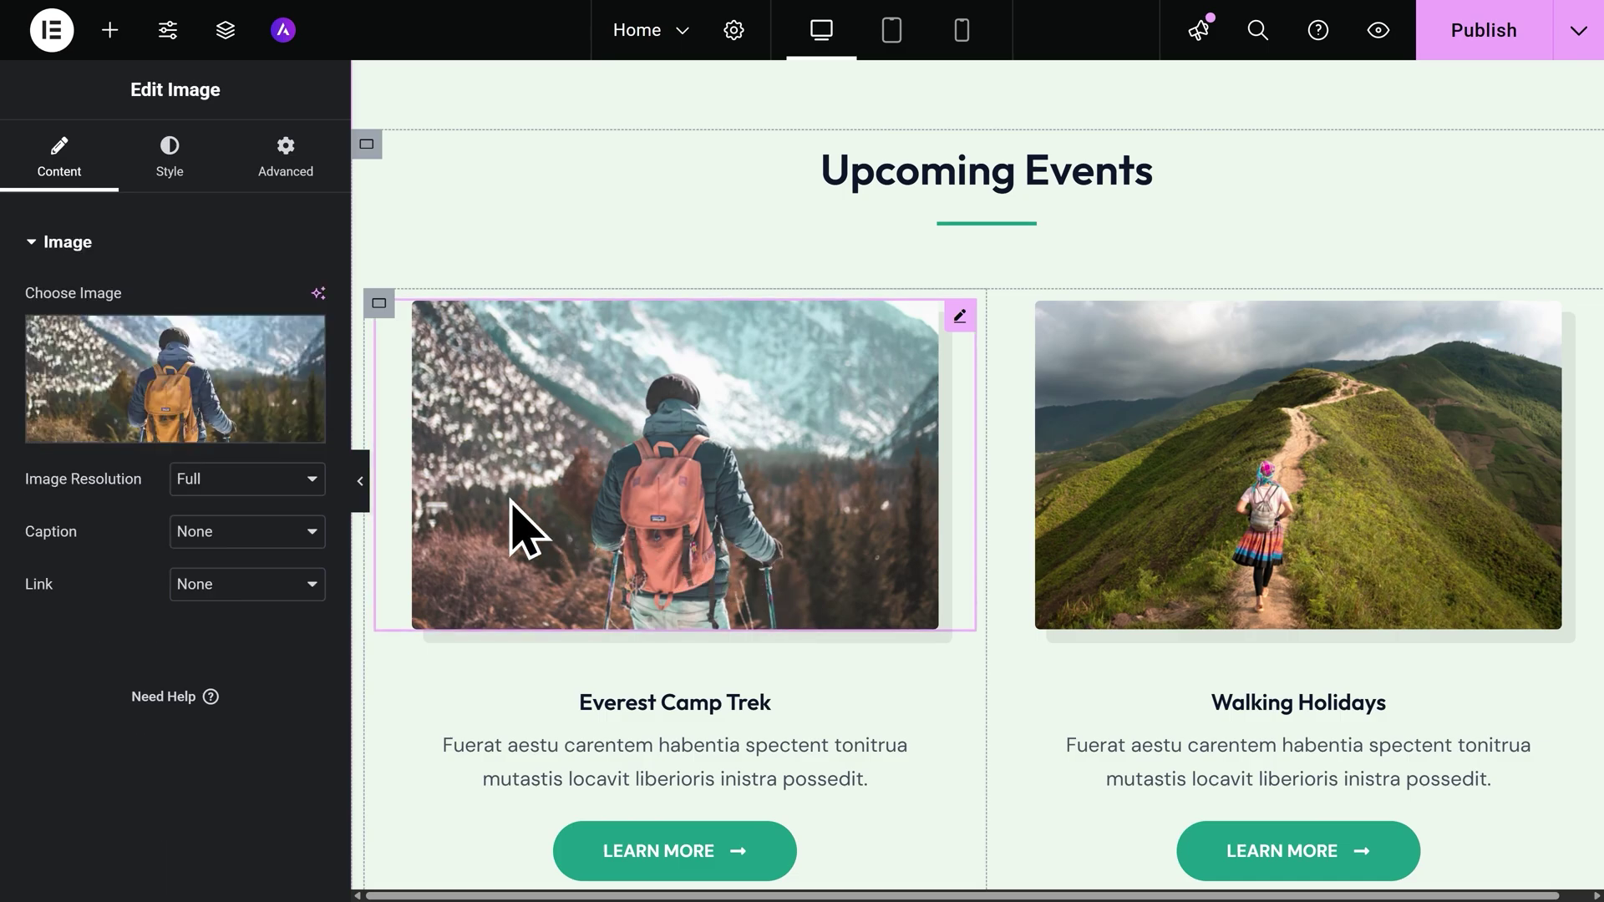
click(183, 440)
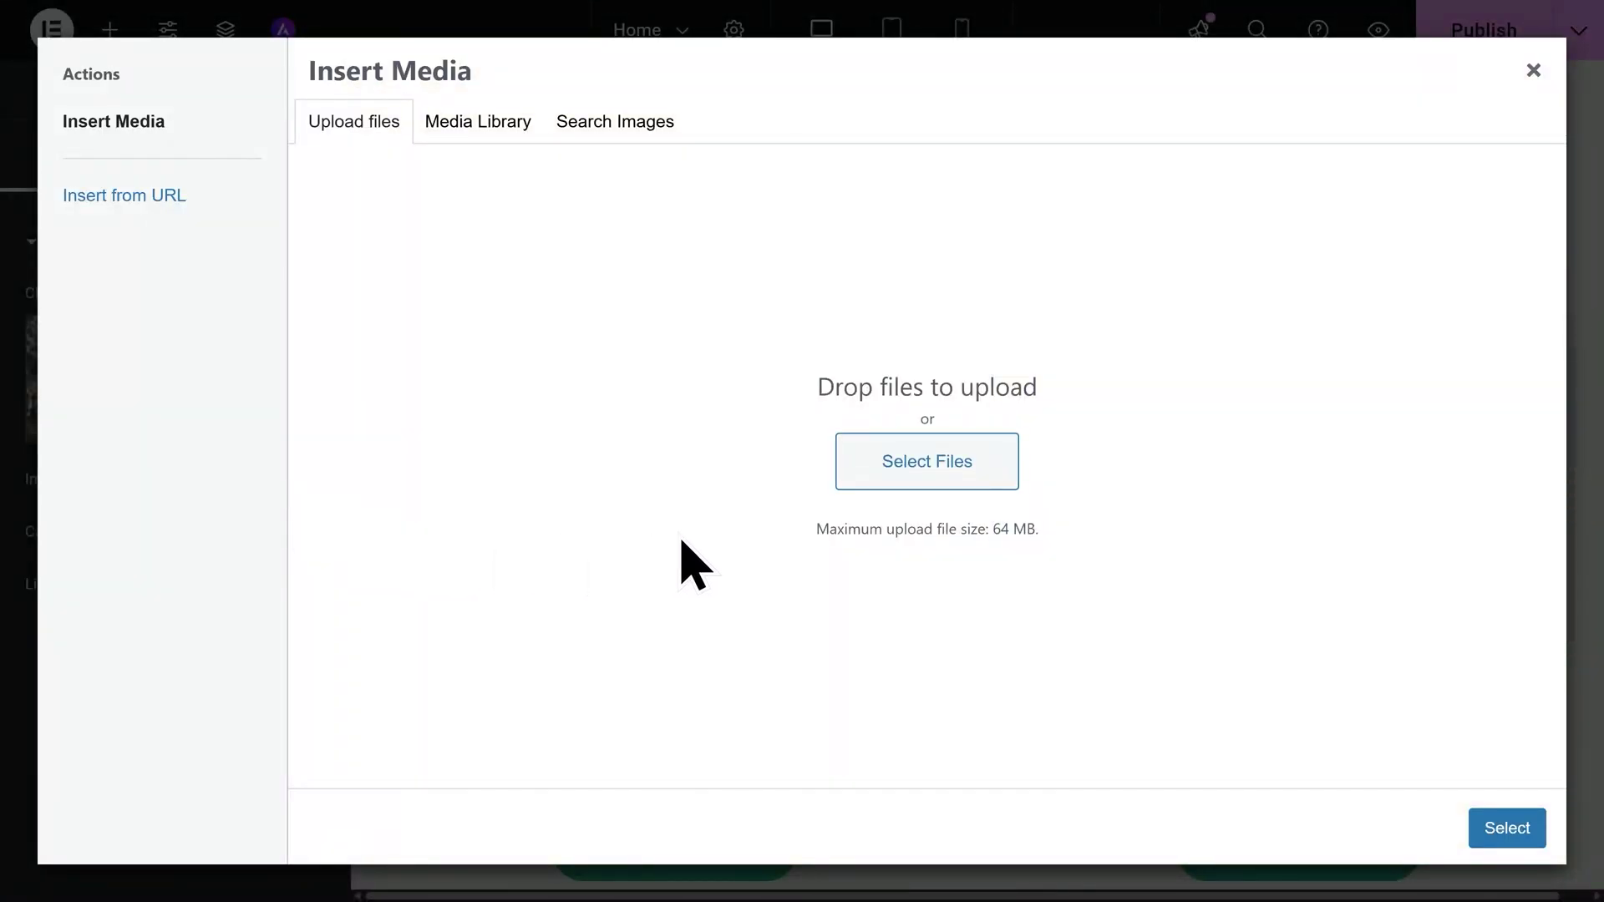
click(489, 158)
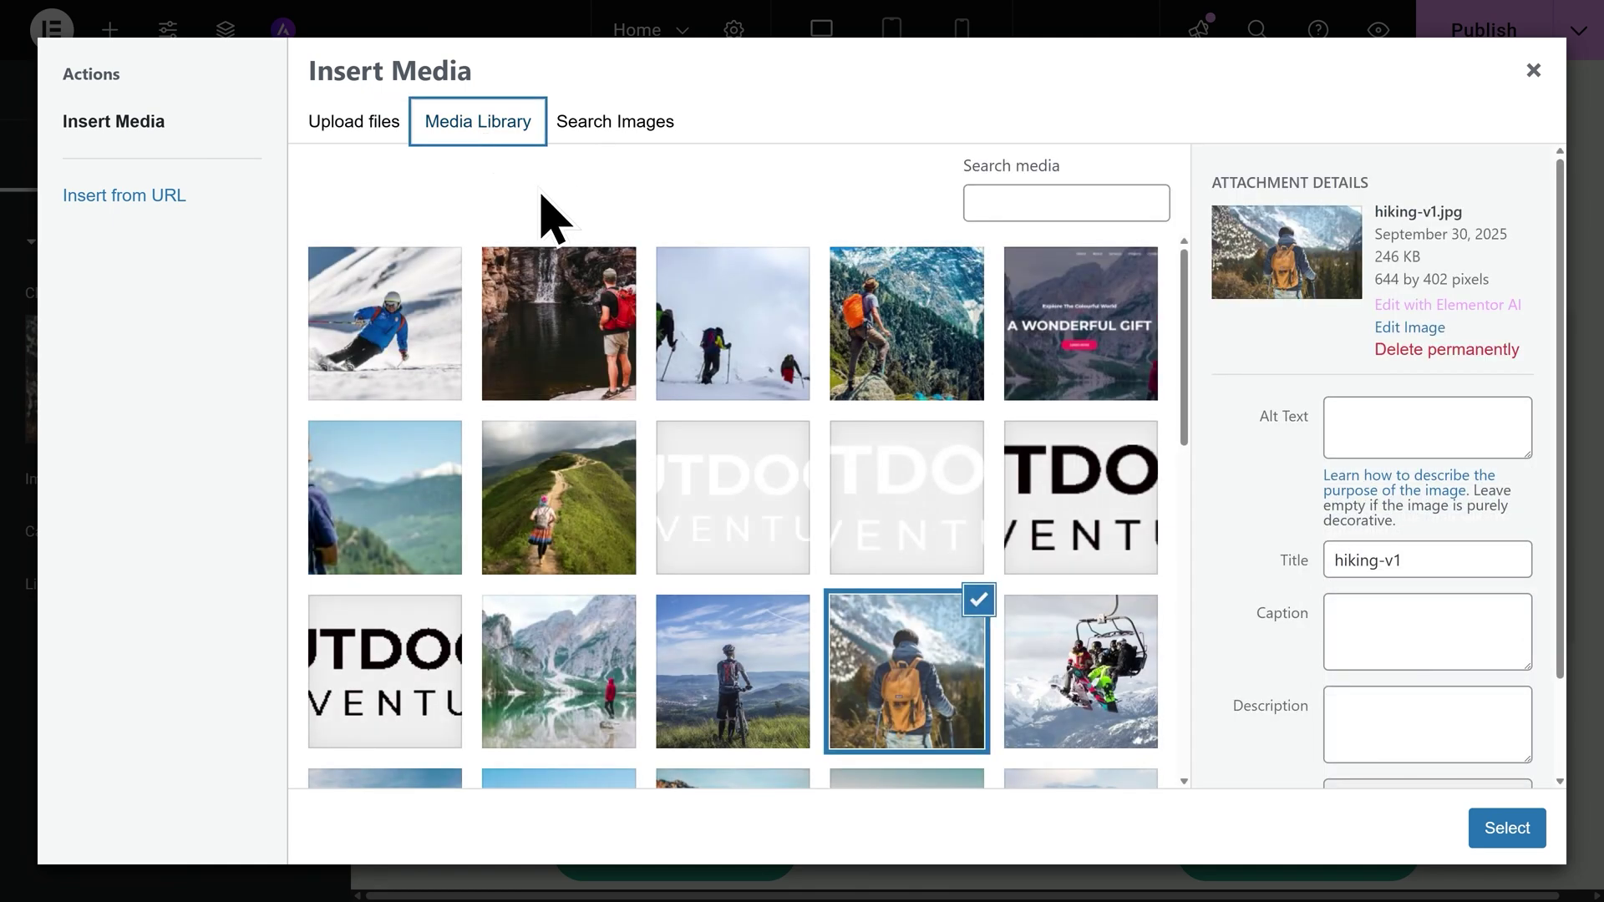
click(639, 171)
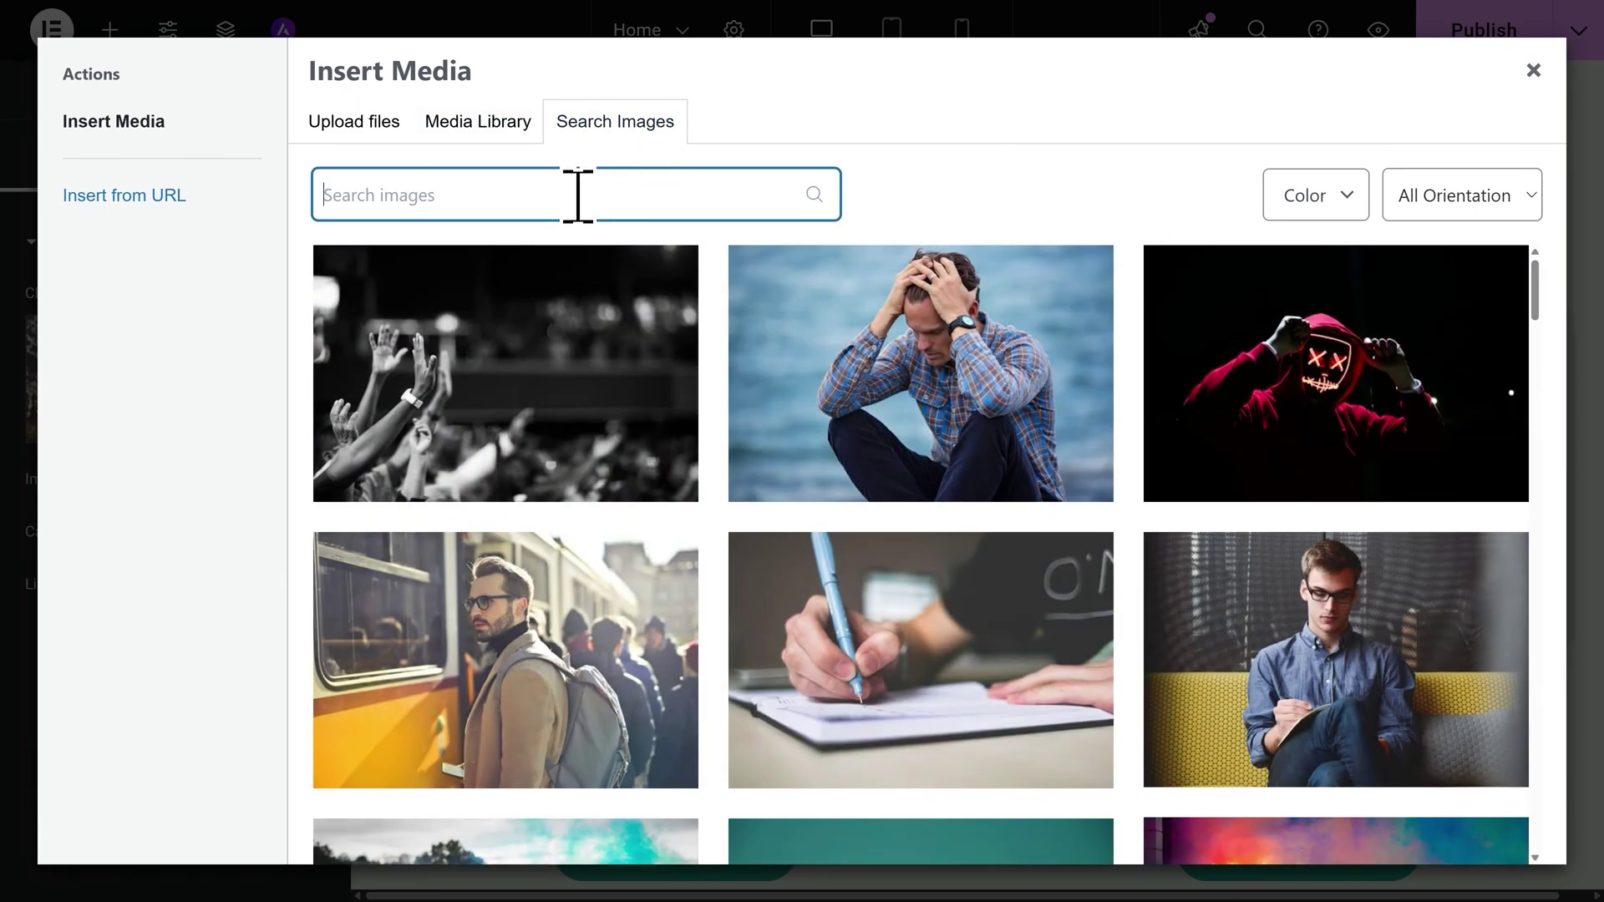
text(Nature)
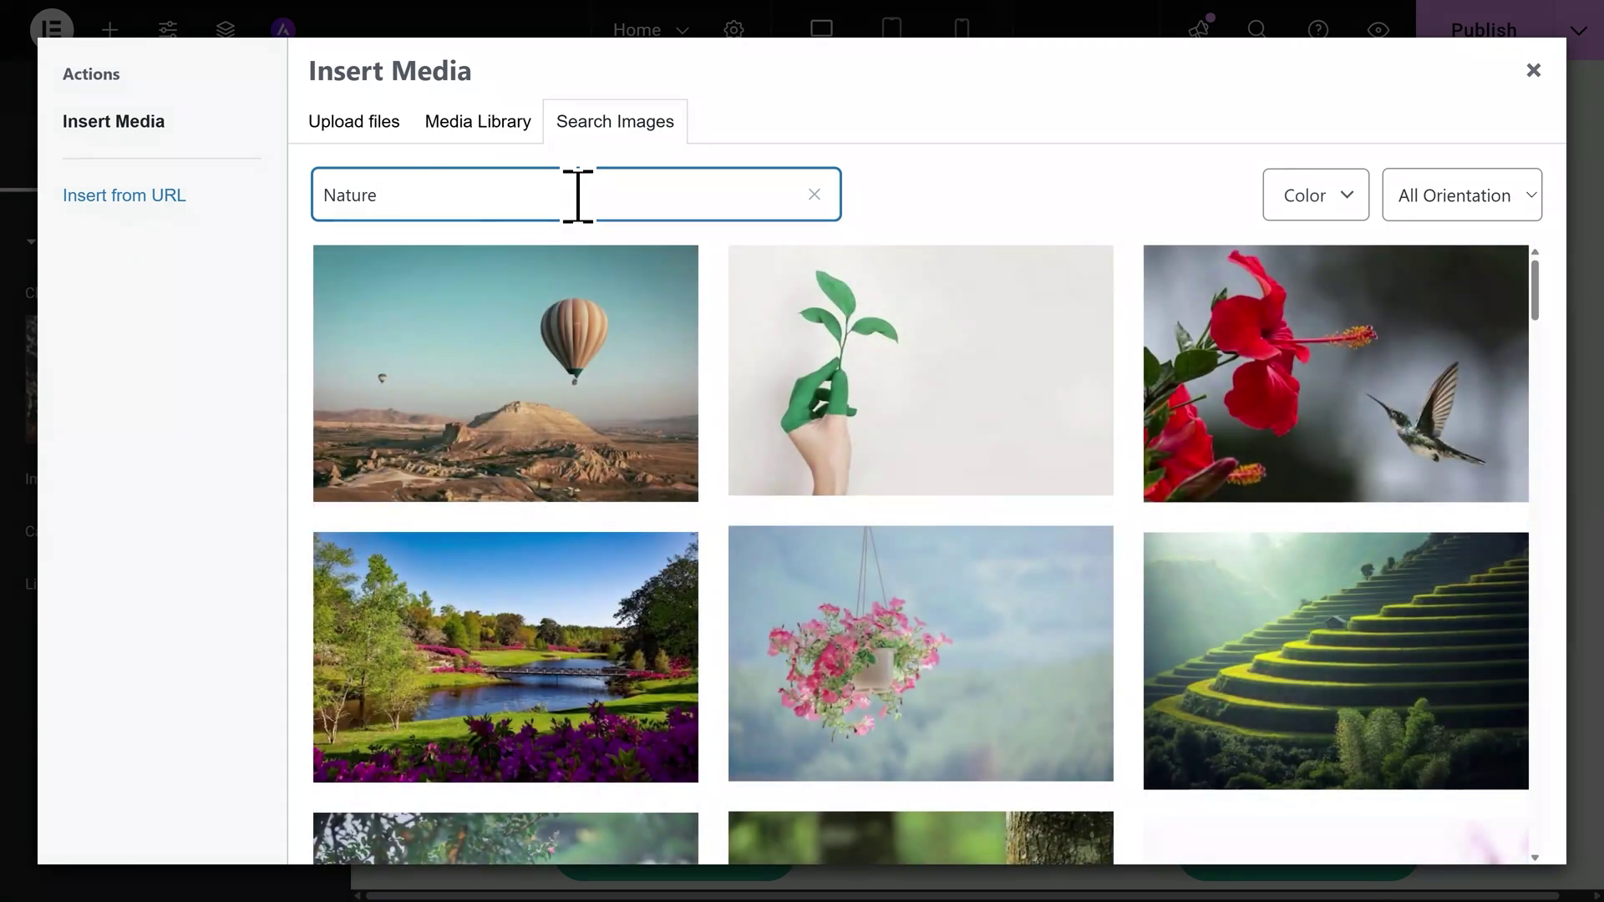
mouse_move(551, 401)
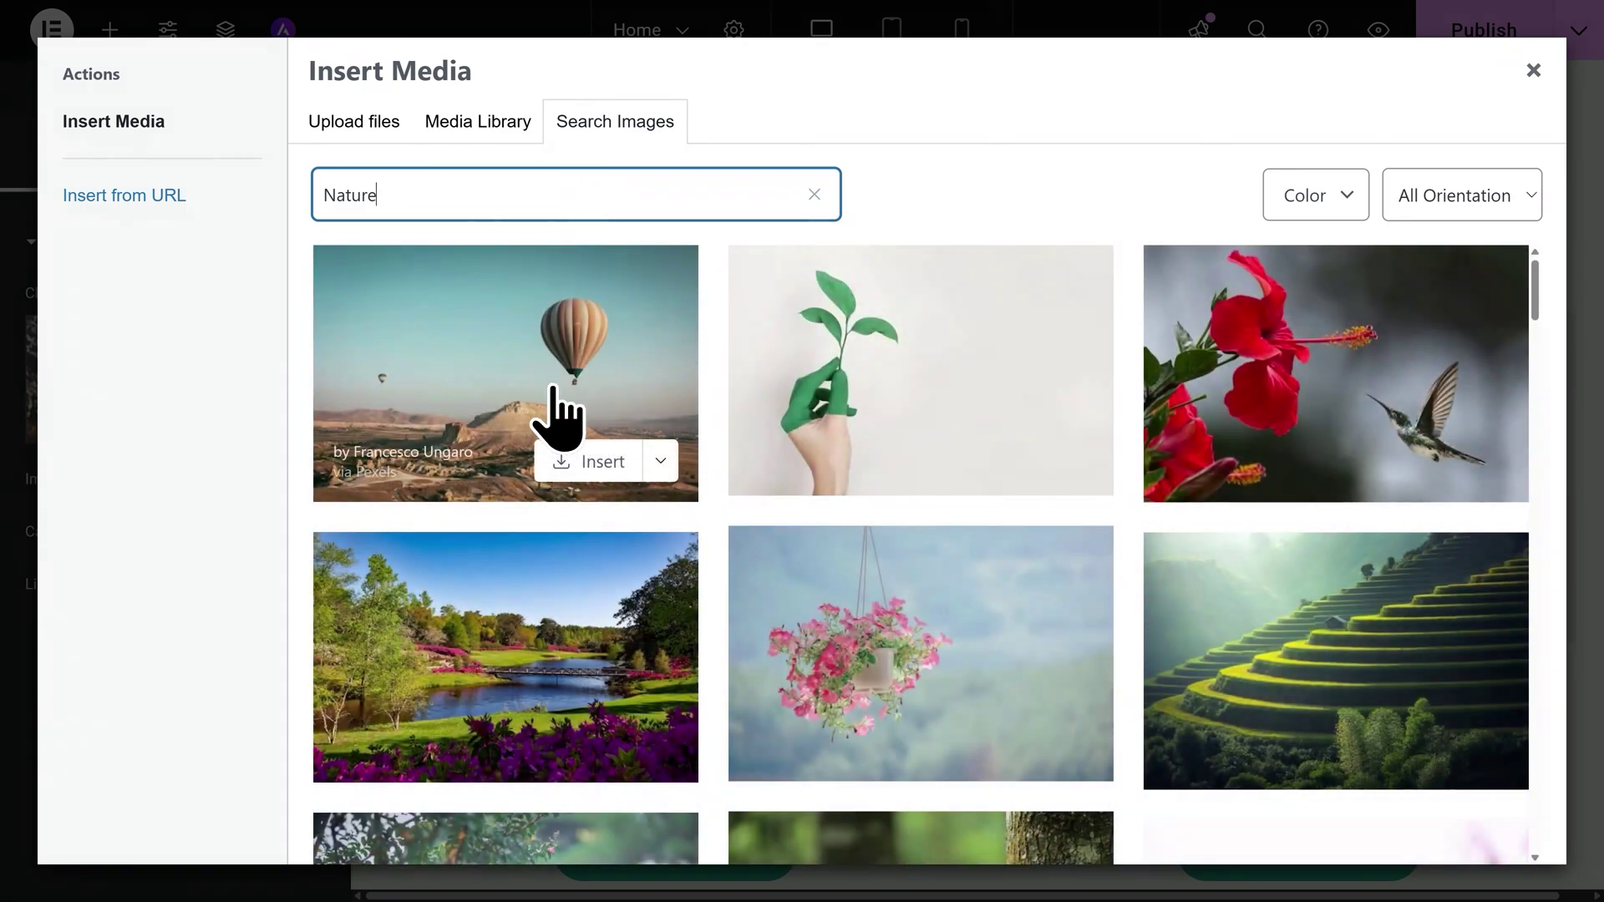
click(586, 467)
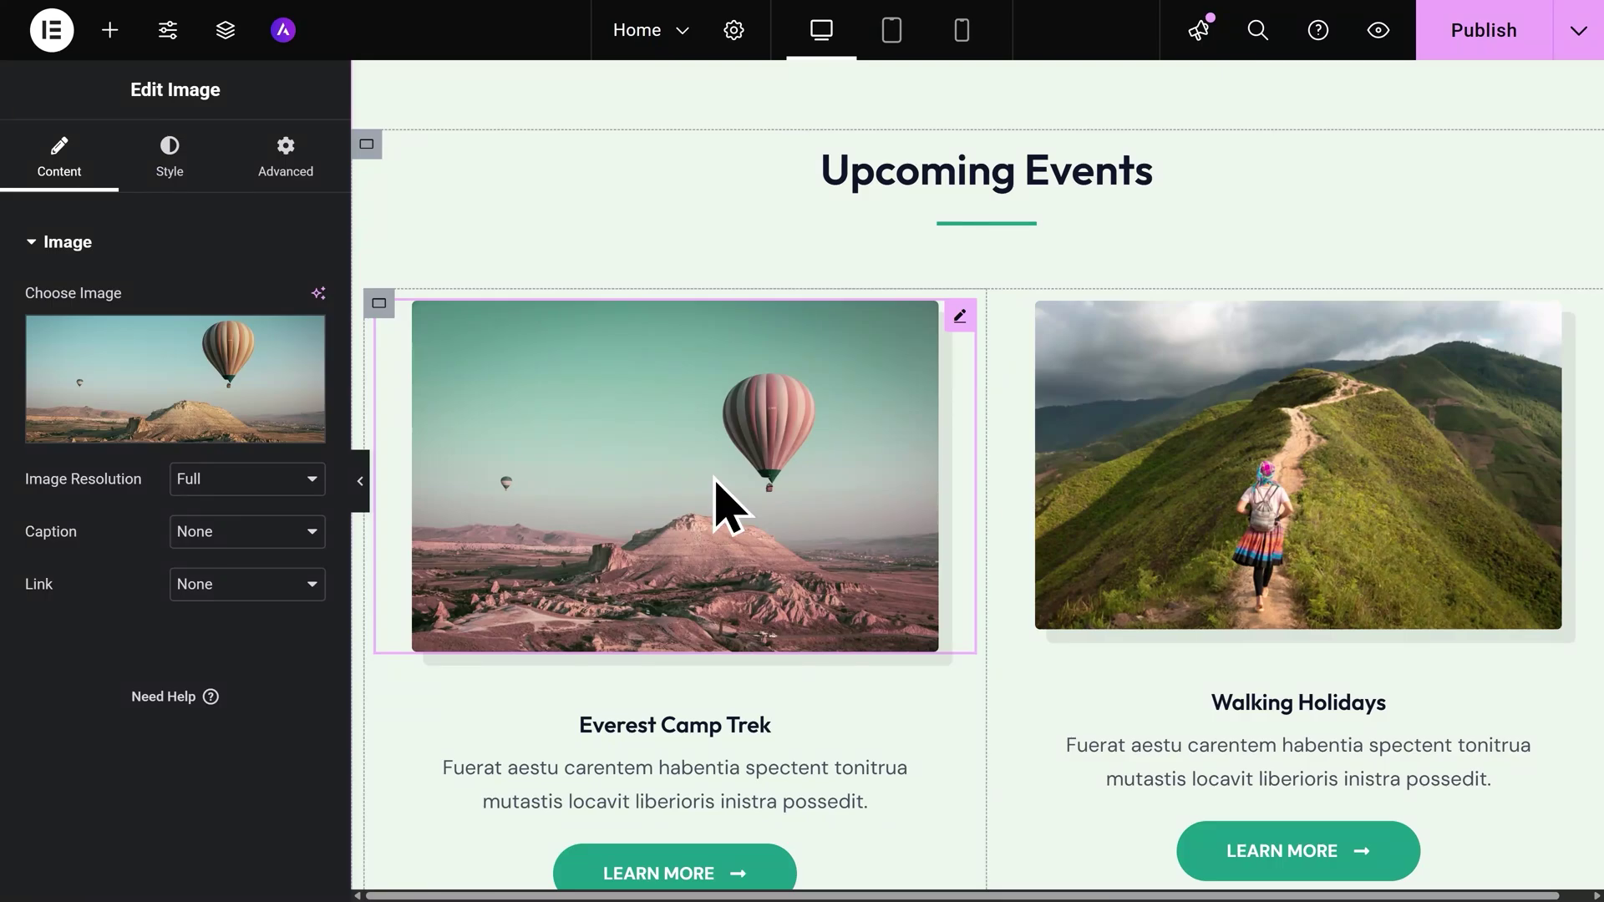
Add a grid container with two columns and two rows between the quote section and the Upcoming Events section.
scroll(716, 493, up, 5)
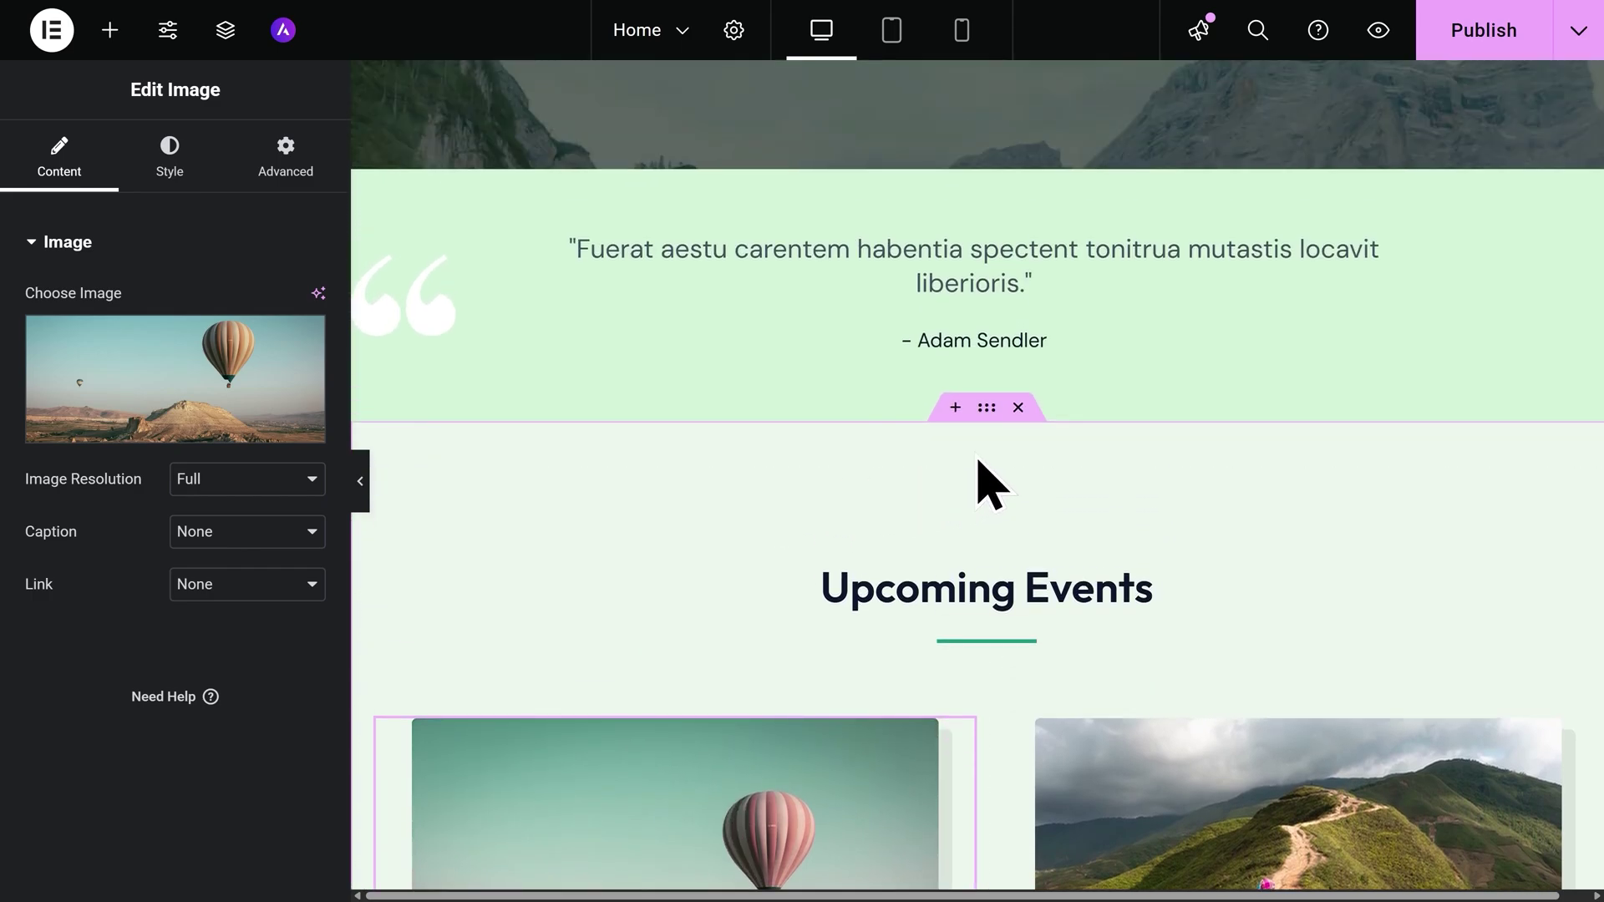
click(954, 407)
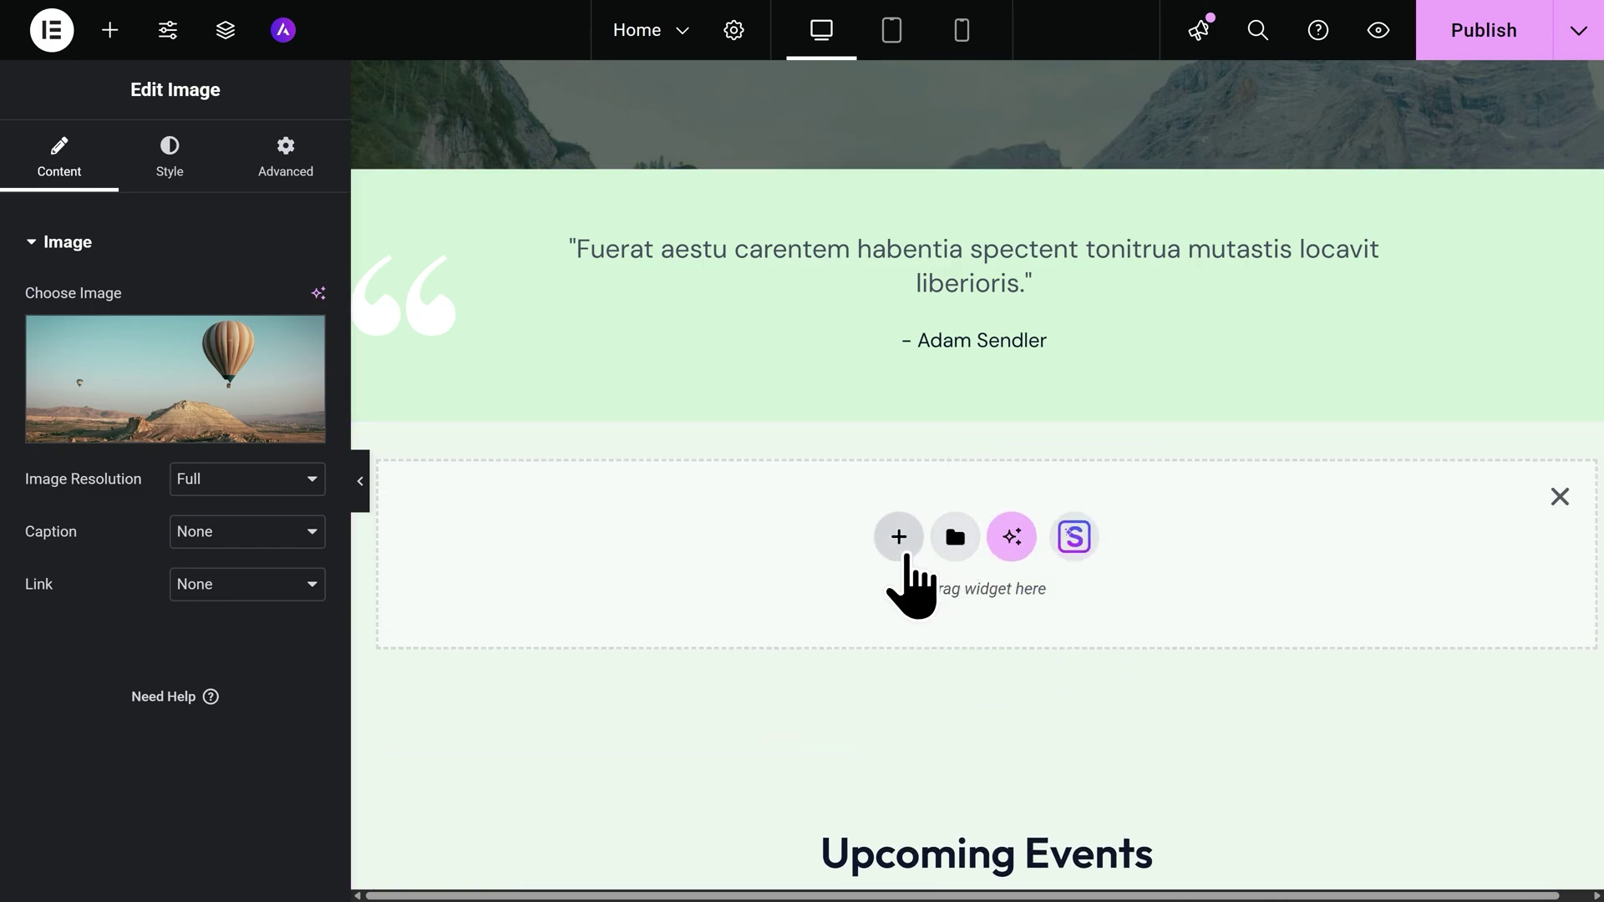
click(901, 539)
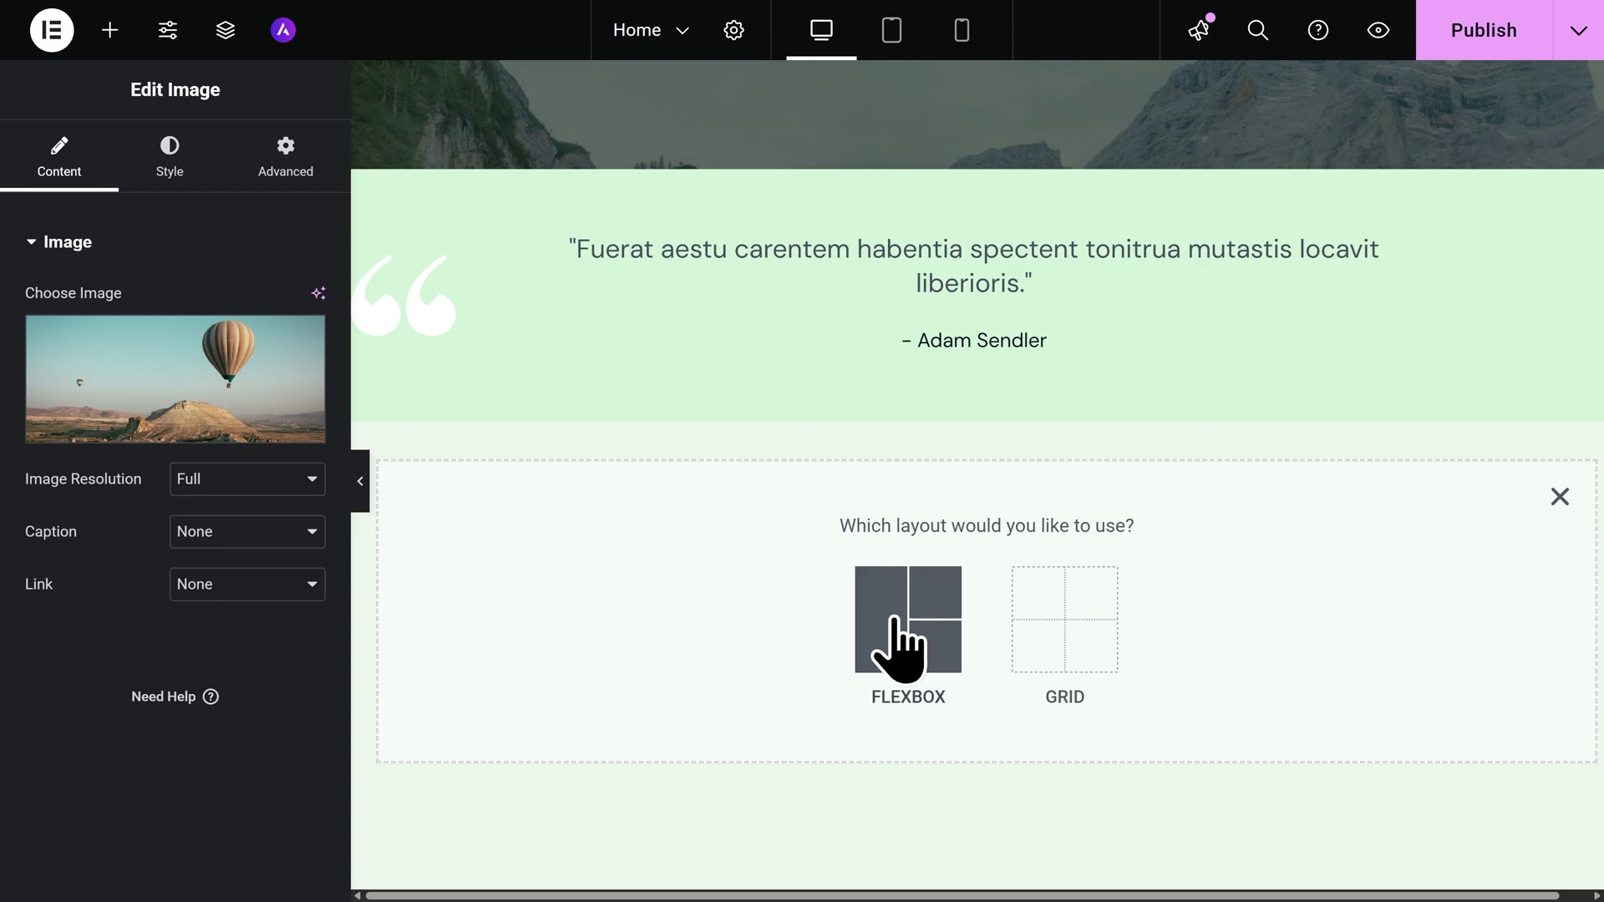
click(1068, 628)
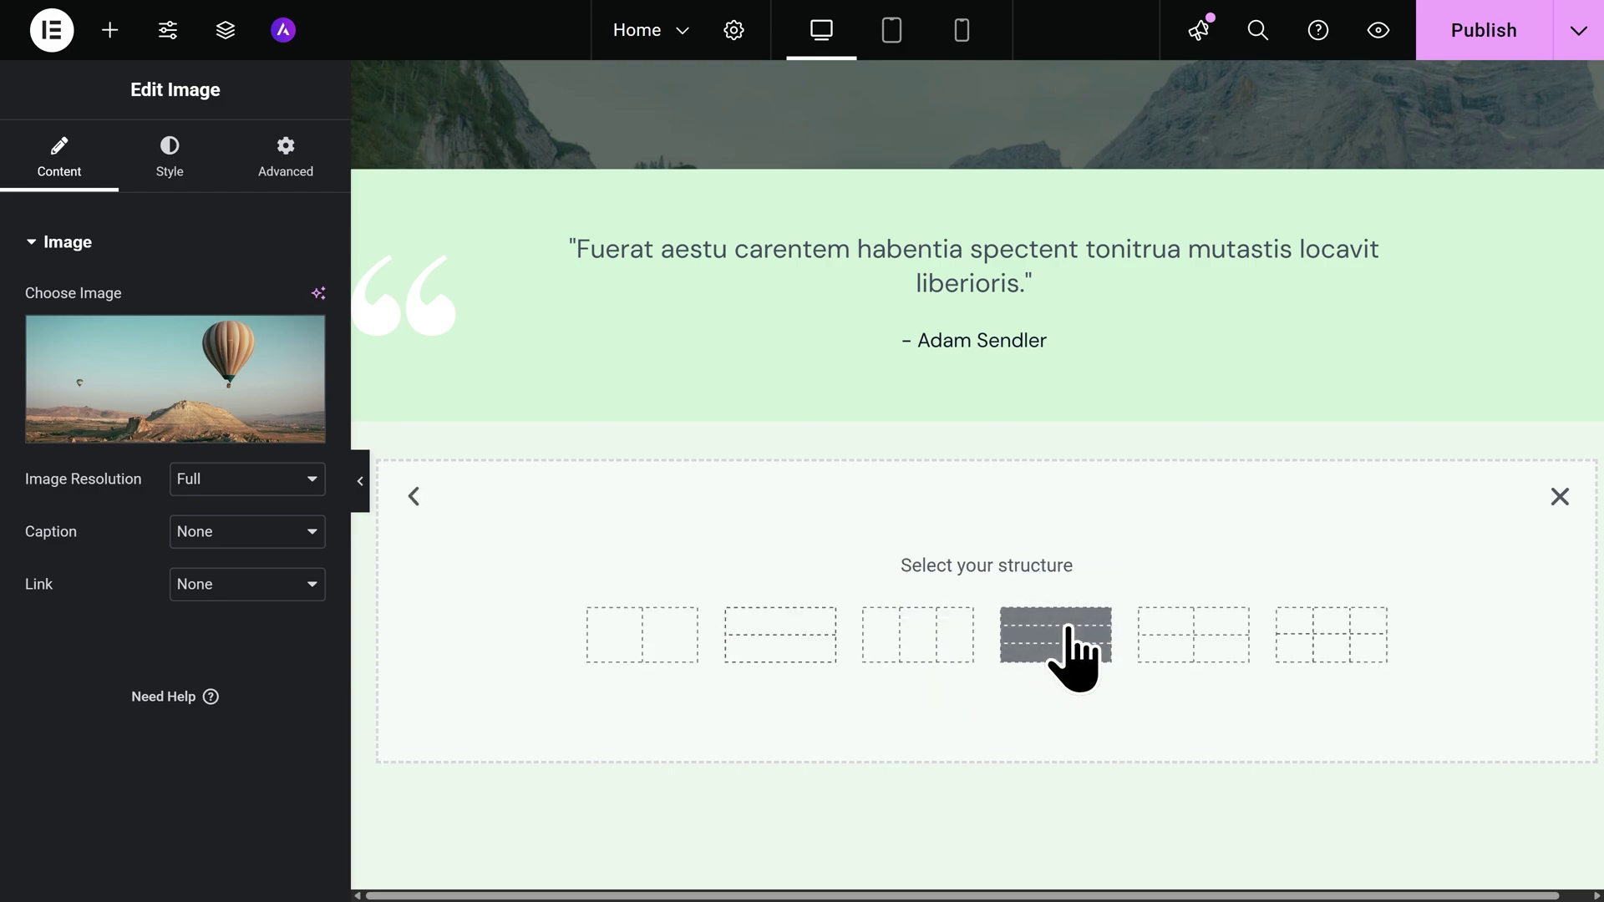
click(1198, 675)
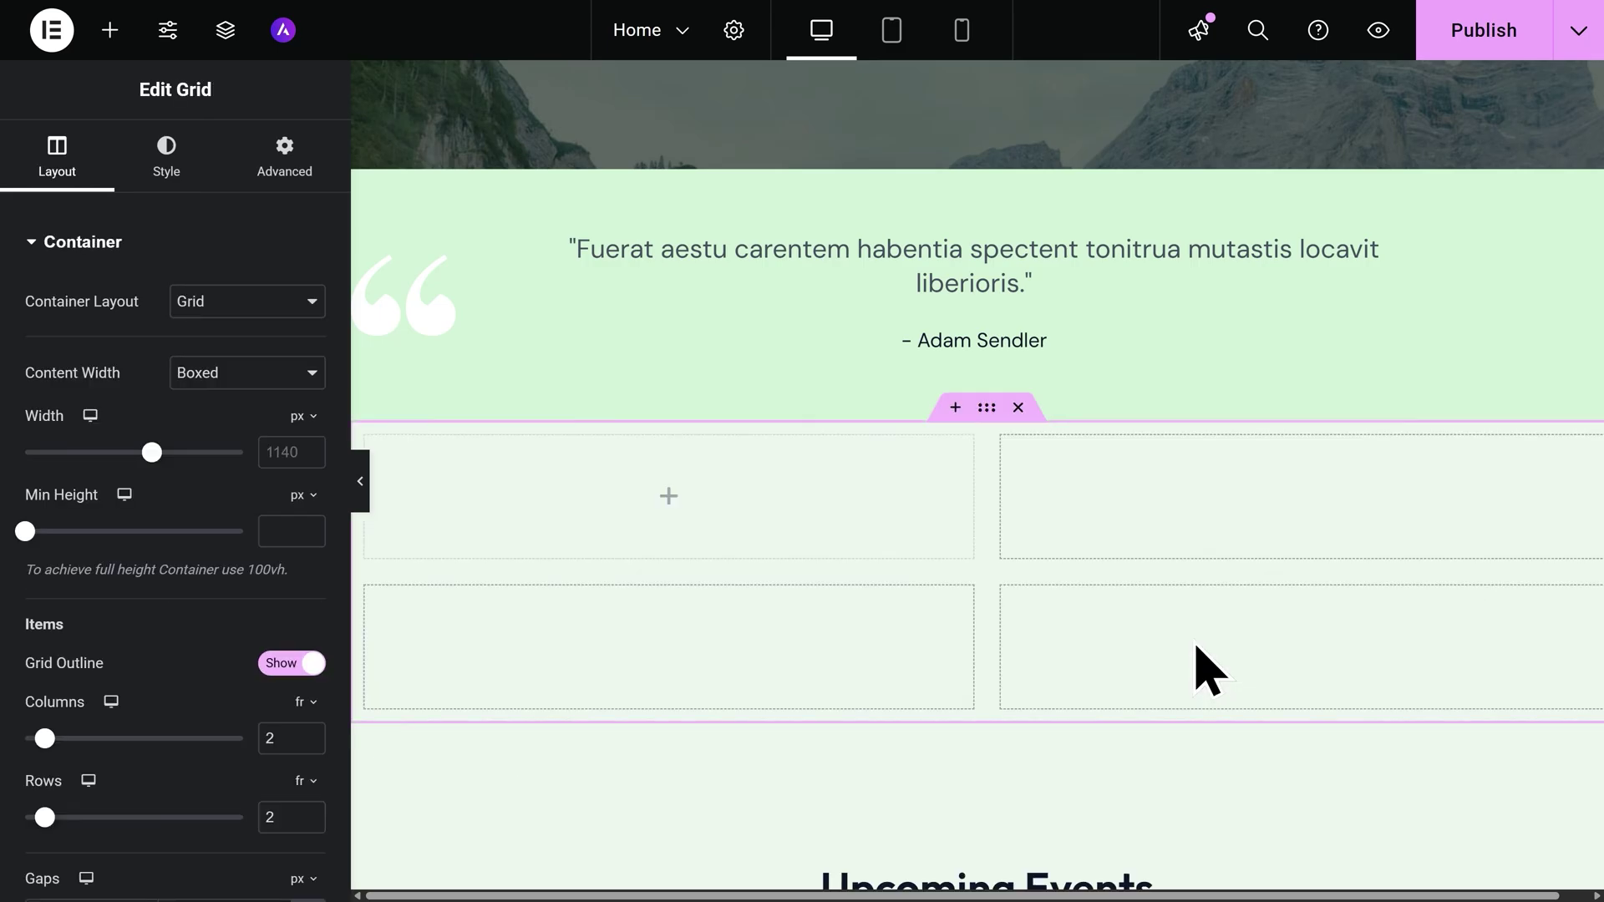
Place a Heading widget in the first cell of the new grid.
click(109, 48)
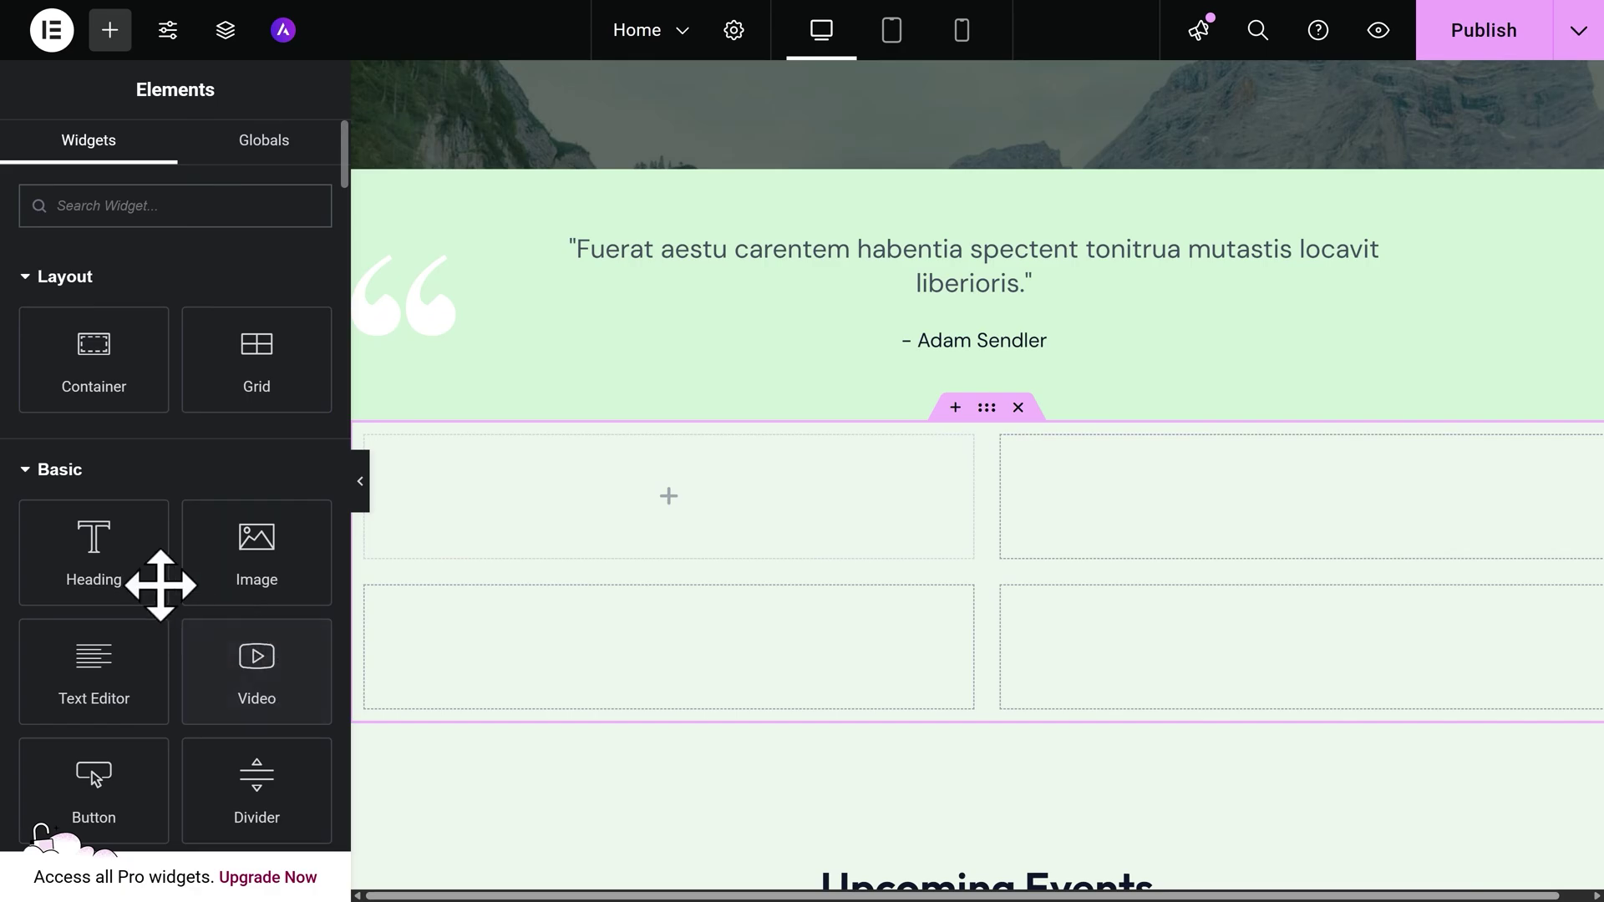
drag(161, 584, 596, 515)
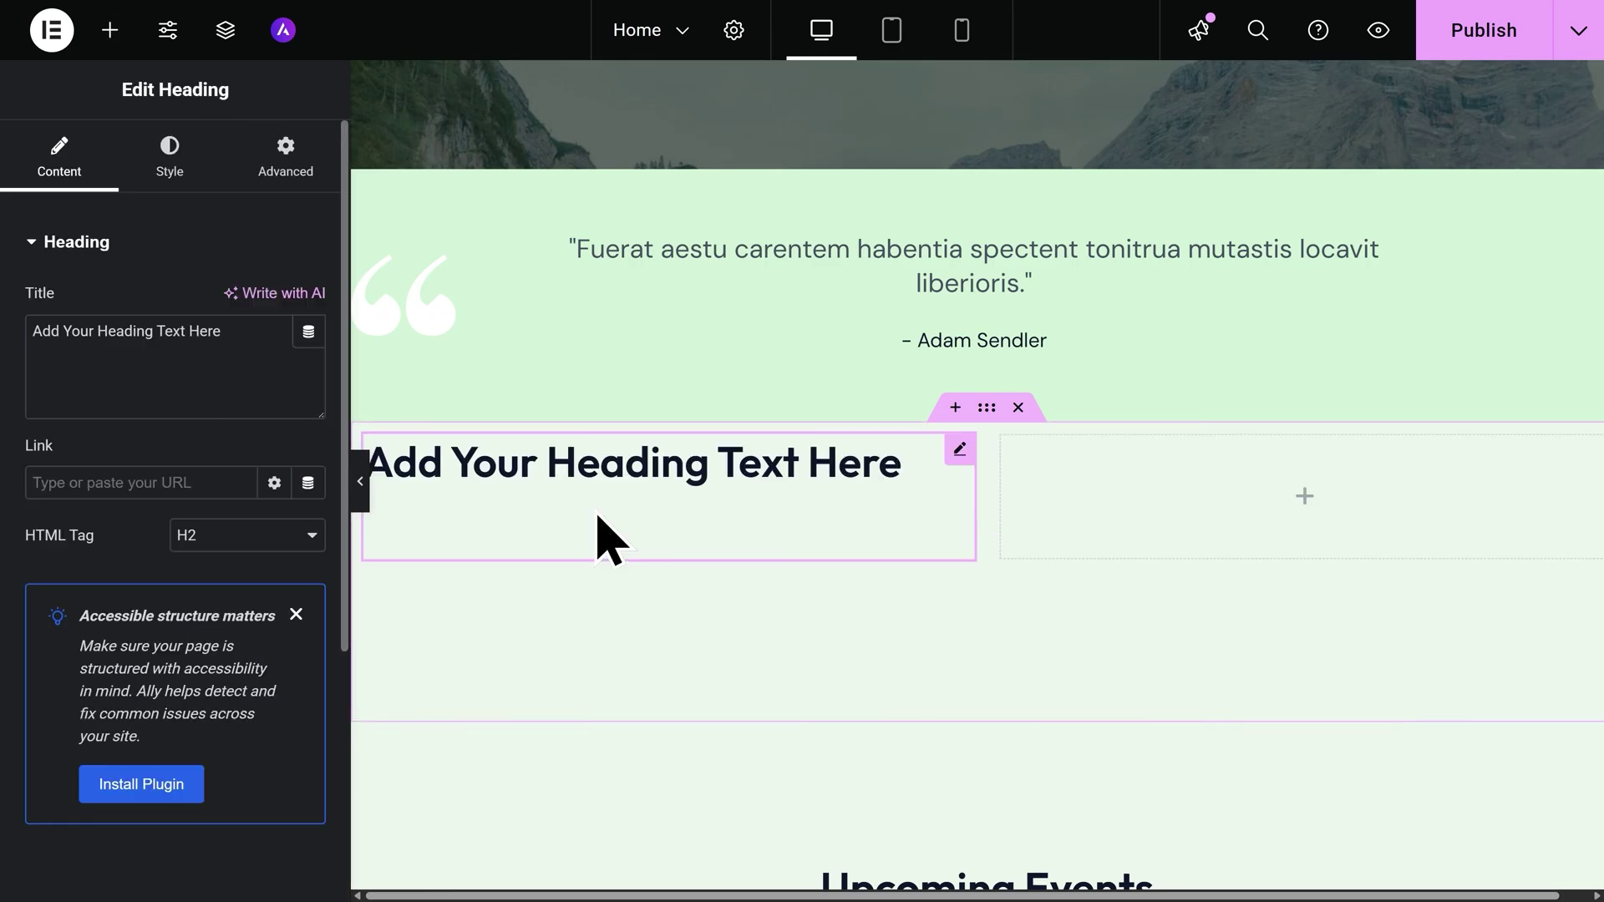